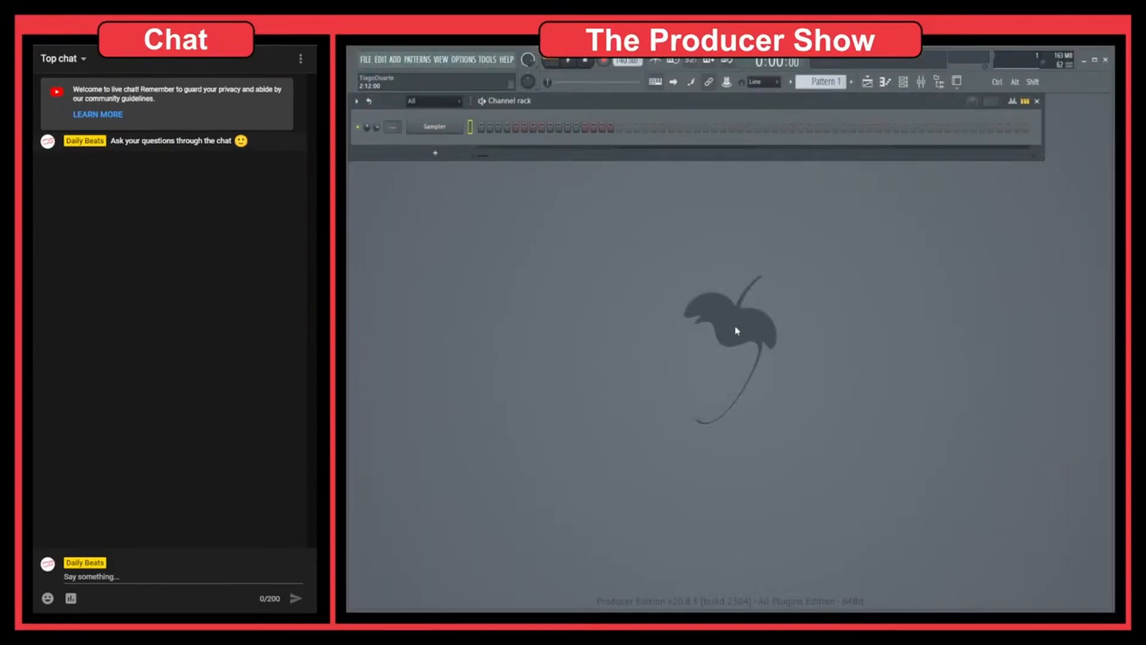
# Create a new project from the minimal Basic 808 template.
pyautogui.click(365, 60)
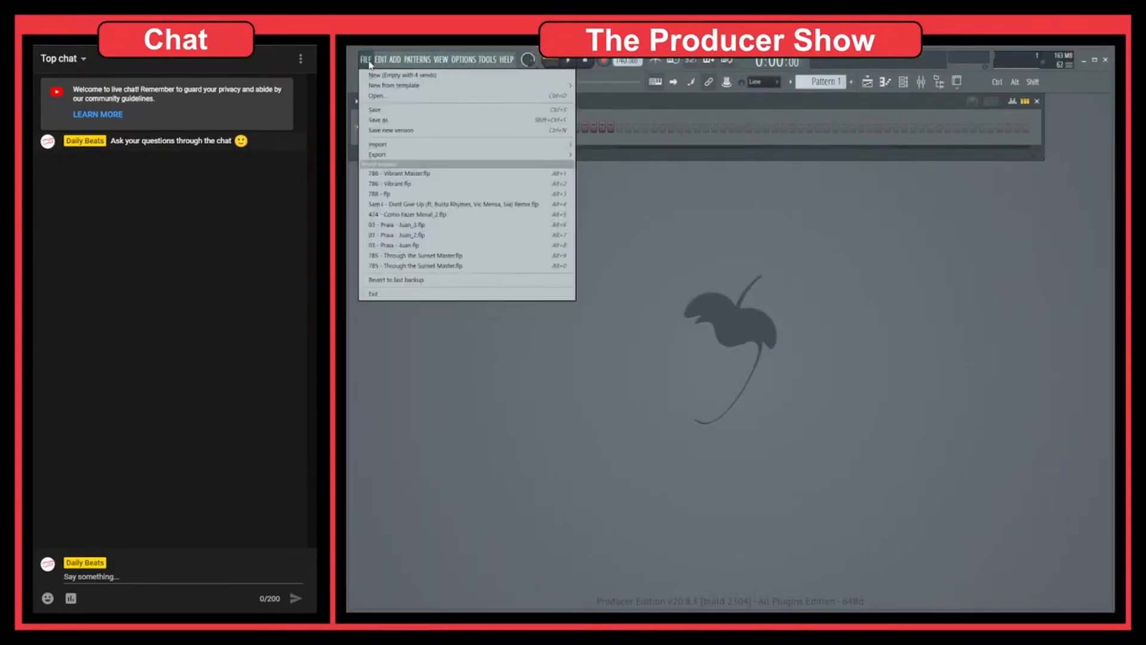
pyautogui.moveTo(417, 86)
pyautogui.moveTo(602, 96)
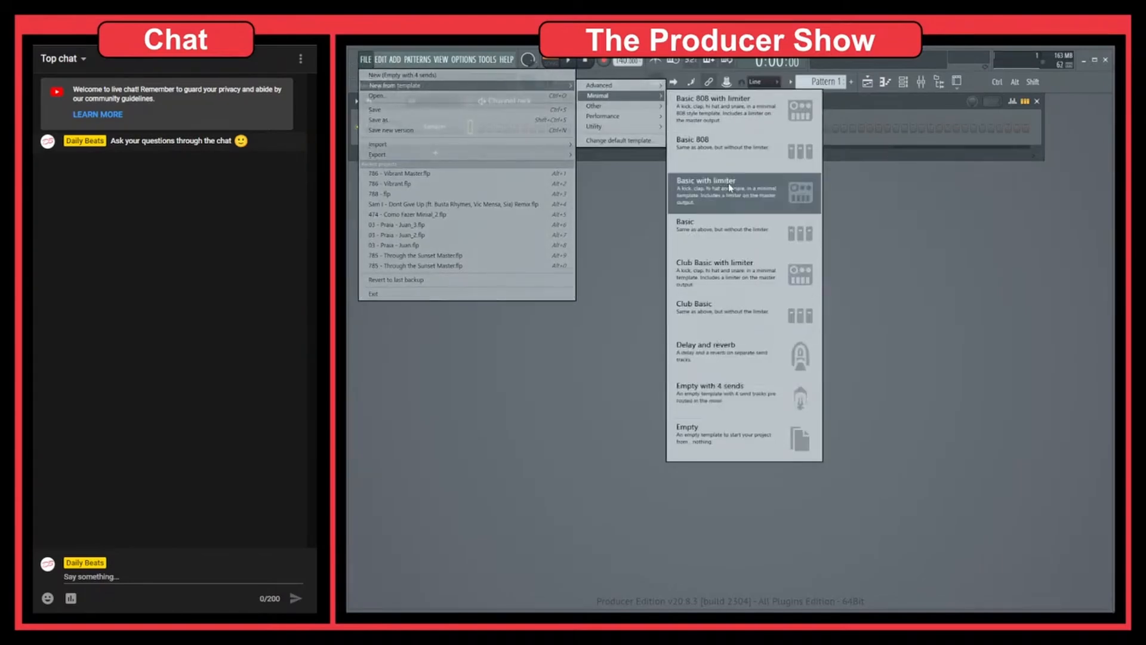
pyautogui.click(730, 152)
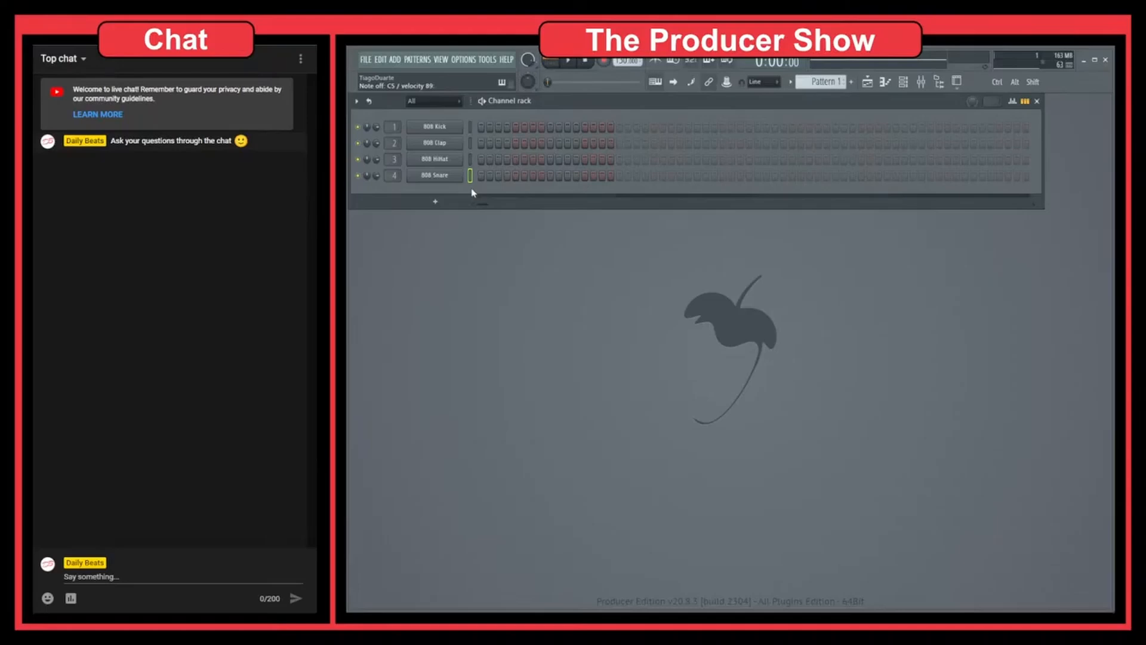
# Program the kick on steps 1 and 9, snare on 5 and 13, hi-hat on 3, 7, 11 and 15, with the tempo at 98 BPM.
pyautogui.click(471, 128)
pyautogui.click(481, 127)
pyautogui.click(516, 176)
pyautogui.click(498, 160)
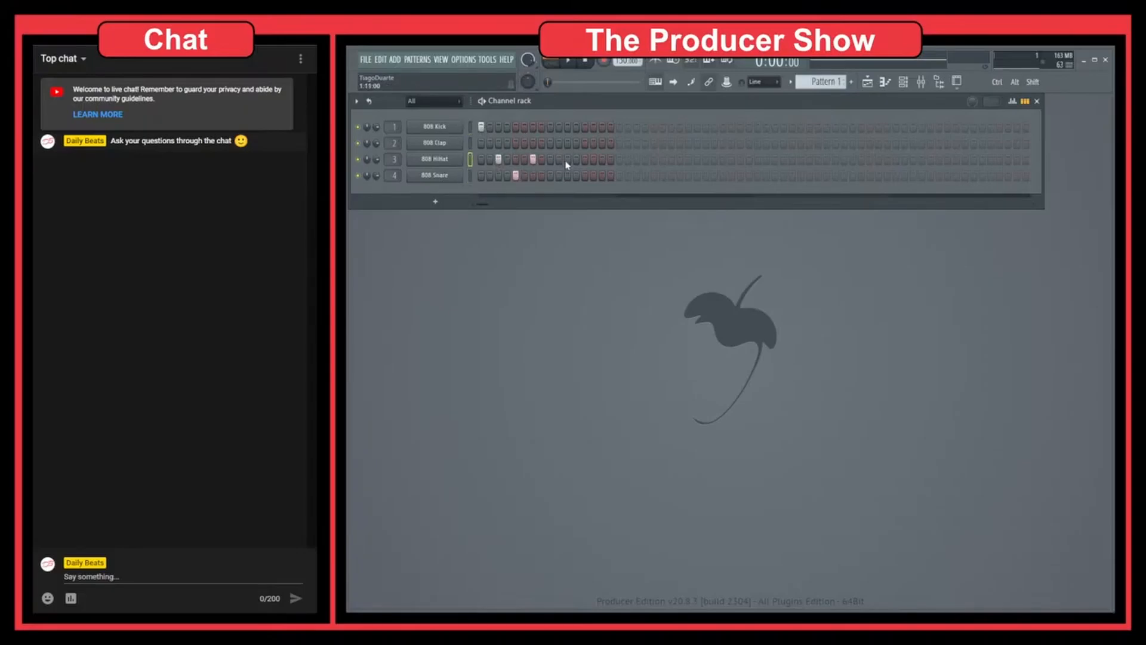
pyautogui.click(549, 128)
pyautogui.click(601, 160)
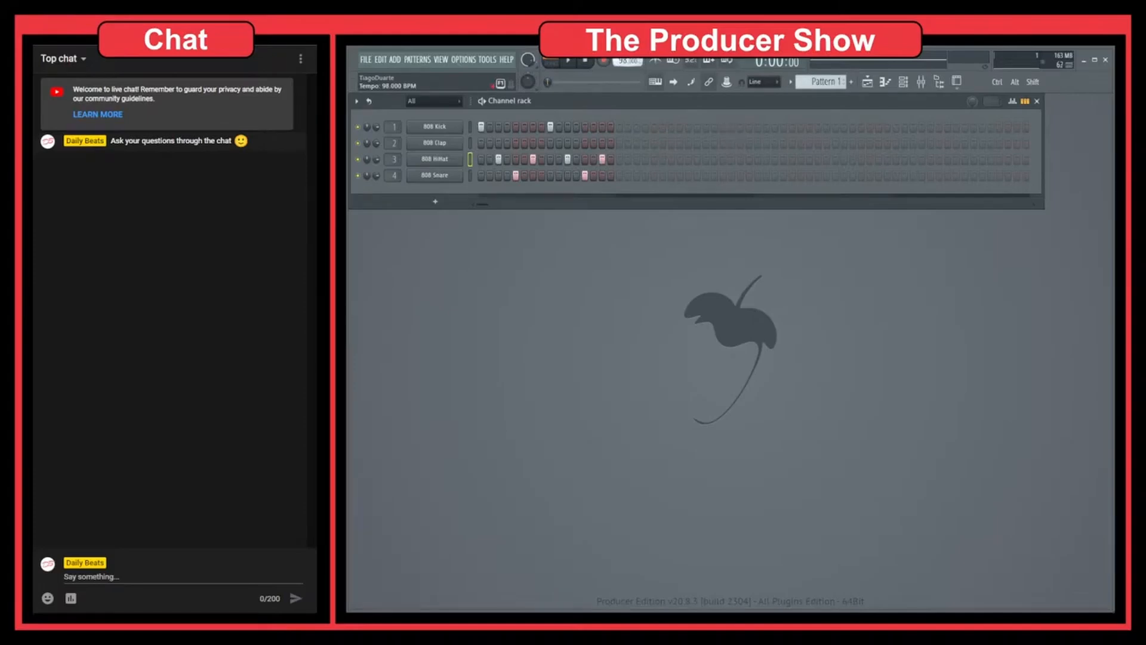
# Play the beat and add an extra kick on step 16 of the pattern.
pyautogui.press('space')
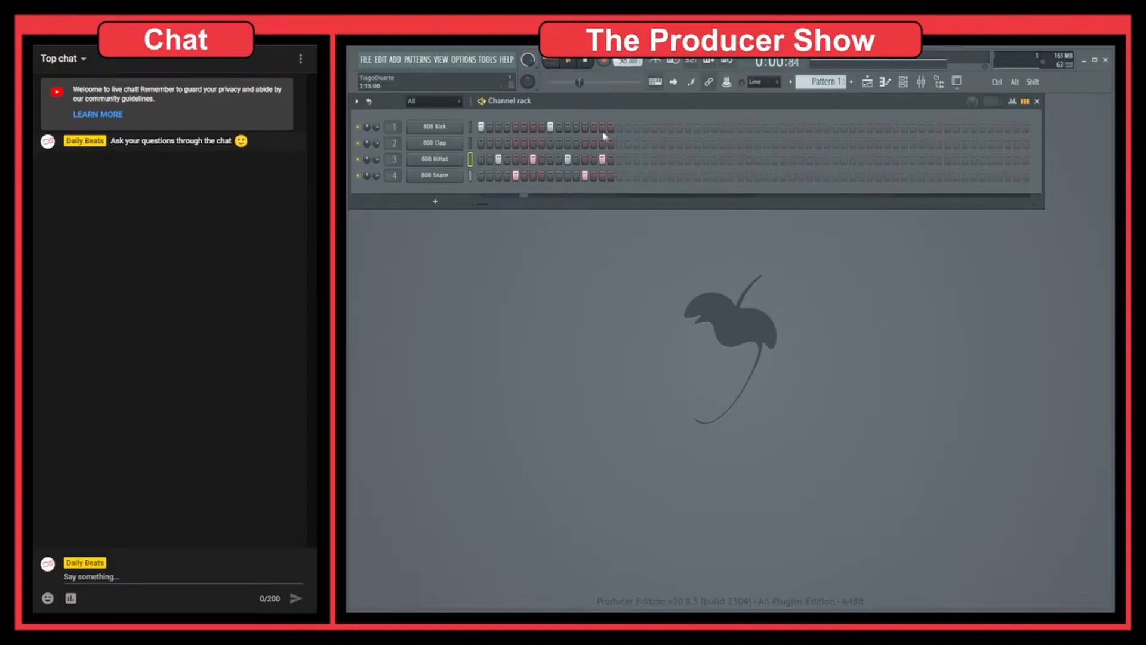
pyautogui.click(604, 129)
pyautogui.click(610, 127)
pyautogui.press('space')
# Lower the velocity of the step 16 kick in the graph editor and listen to the pattern.
pyautogui.click(1011, 101)
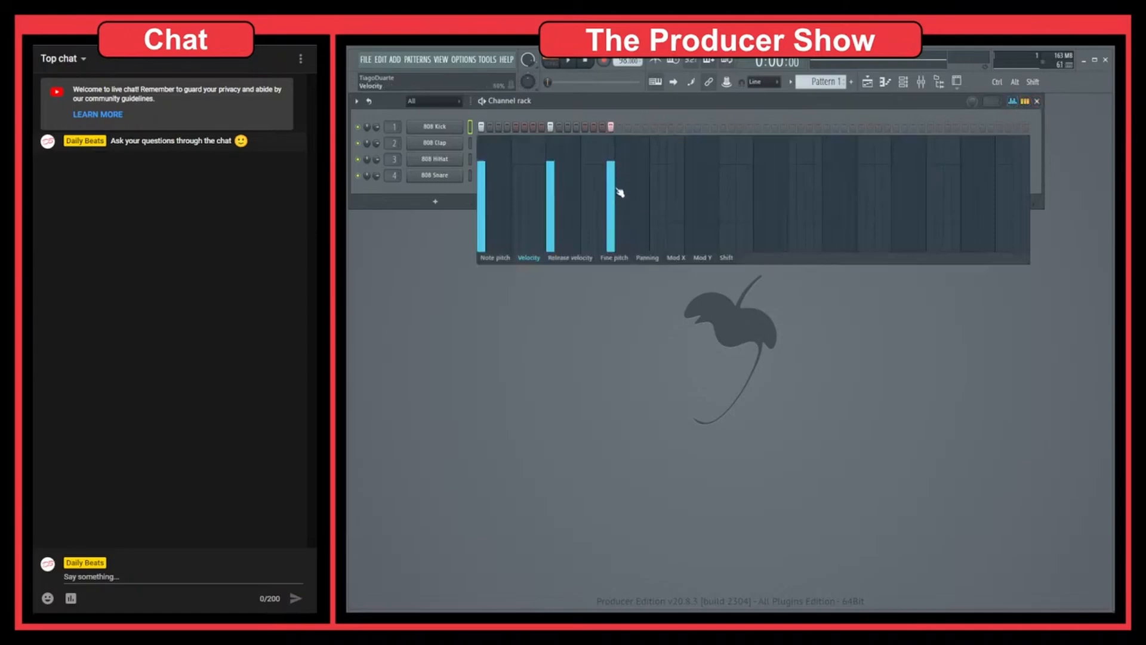
pyautogui.moveTo(616, 173); pyautogui.dragTo(617, 191)
pyautogui.press('space')
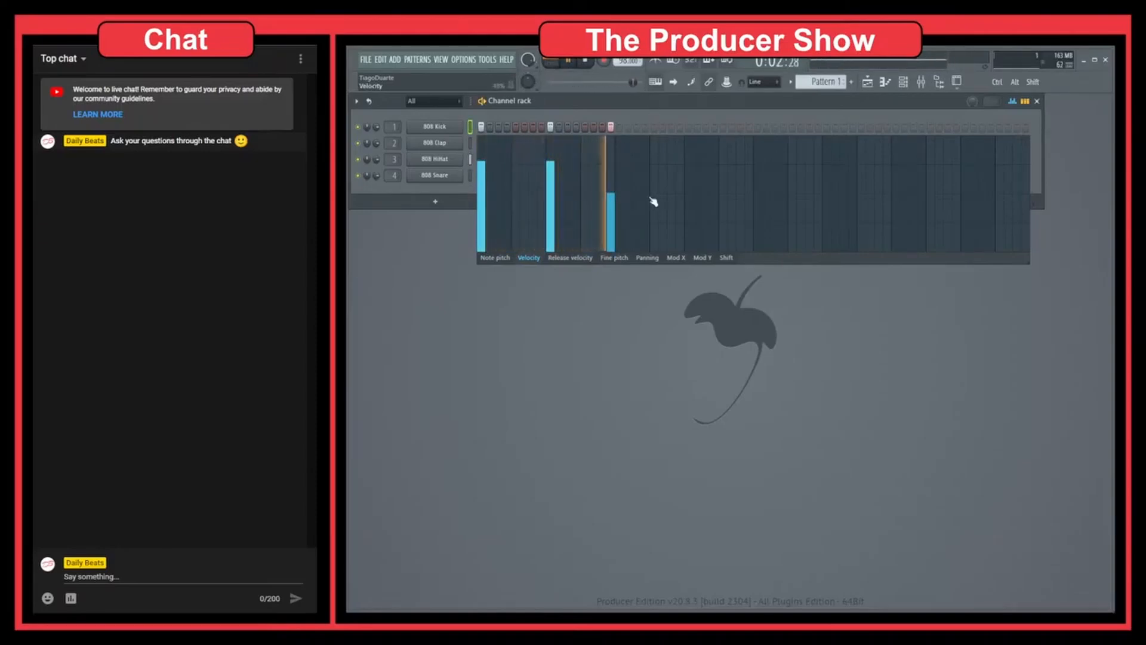
pyautogui.click(1014, 102)
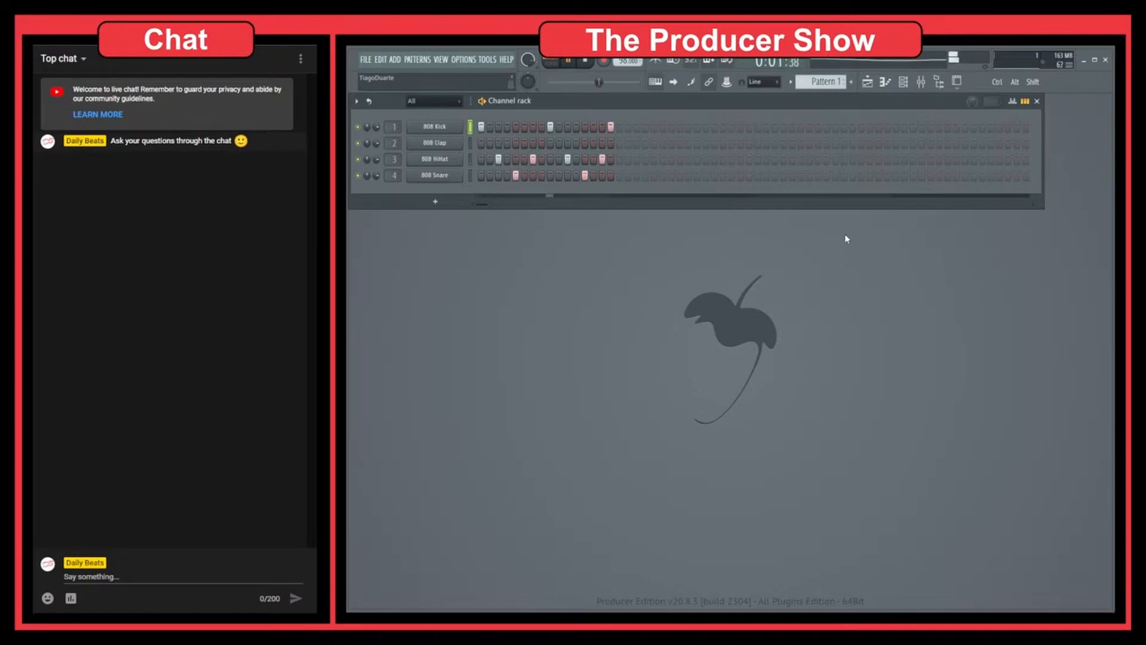
pyautogui.press('space')
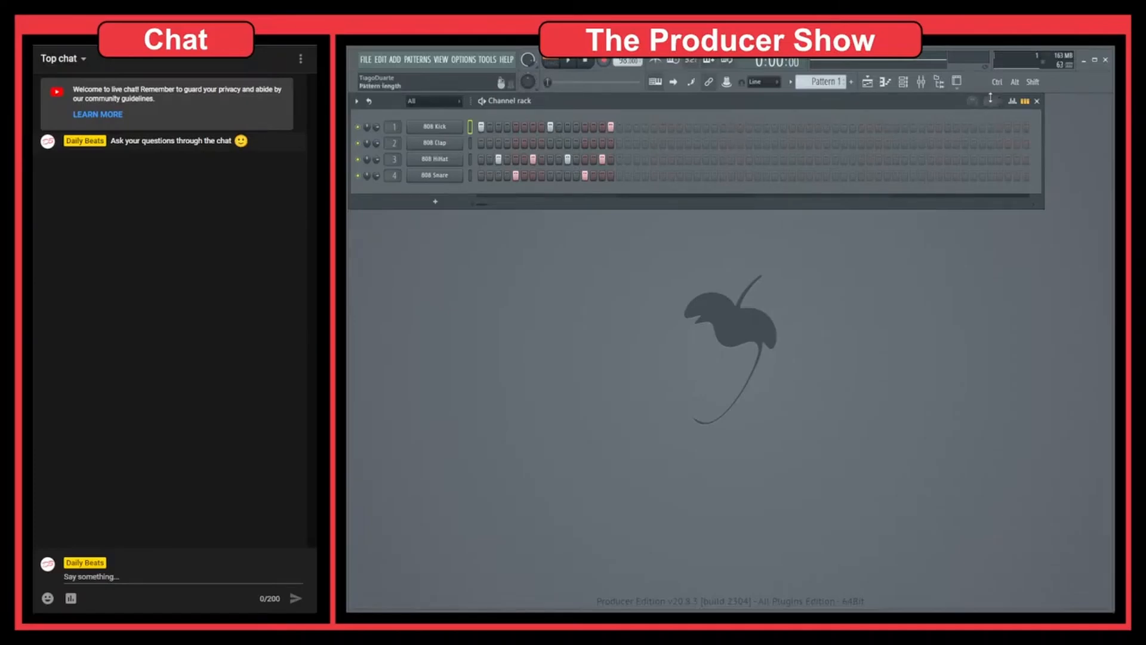
# Add hi-hats on steps 2, 6, 10 and 14 and play the fuller pattern.
pyautogui.click(559, 159)
pyautogui.click(594, 160)
pyautogui.press('space')
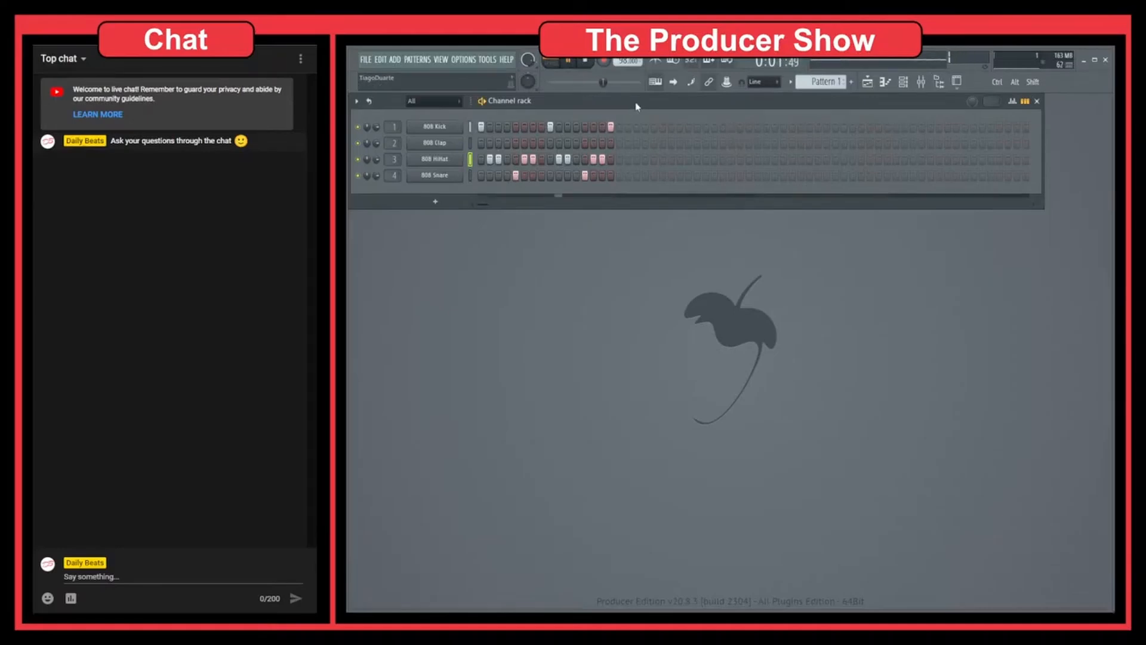
pyautogui.press('space')
# Add the "(delete)" preset as a new channel in the channel rack.
pyautogui.click(435, 201)
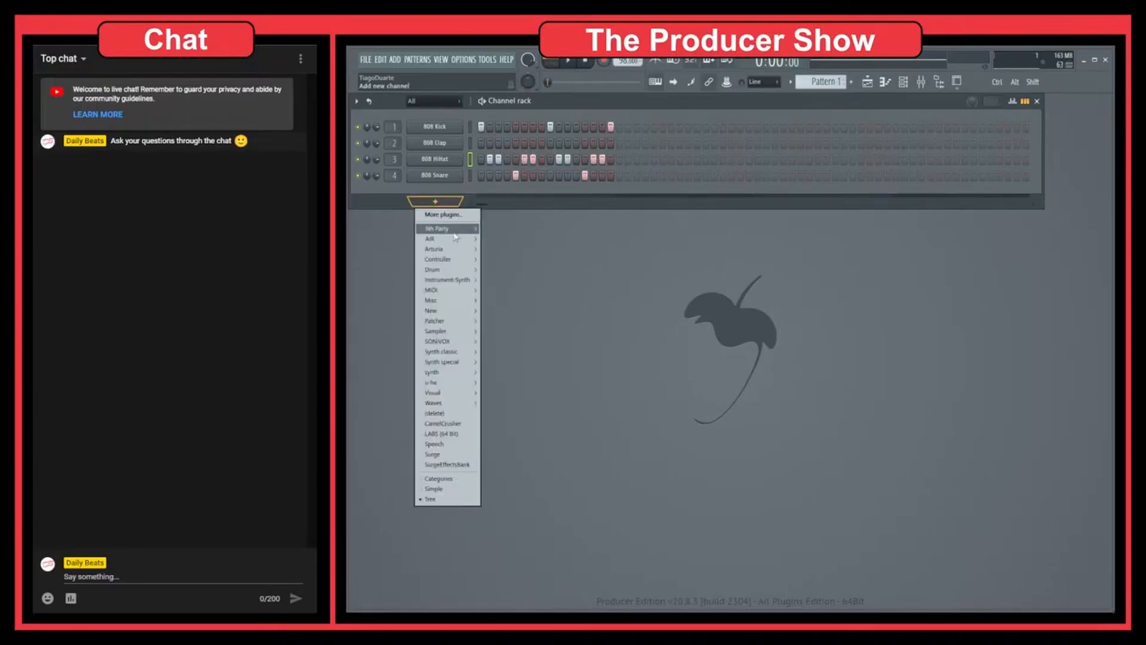
pyautogui.moveTo(461, 236)
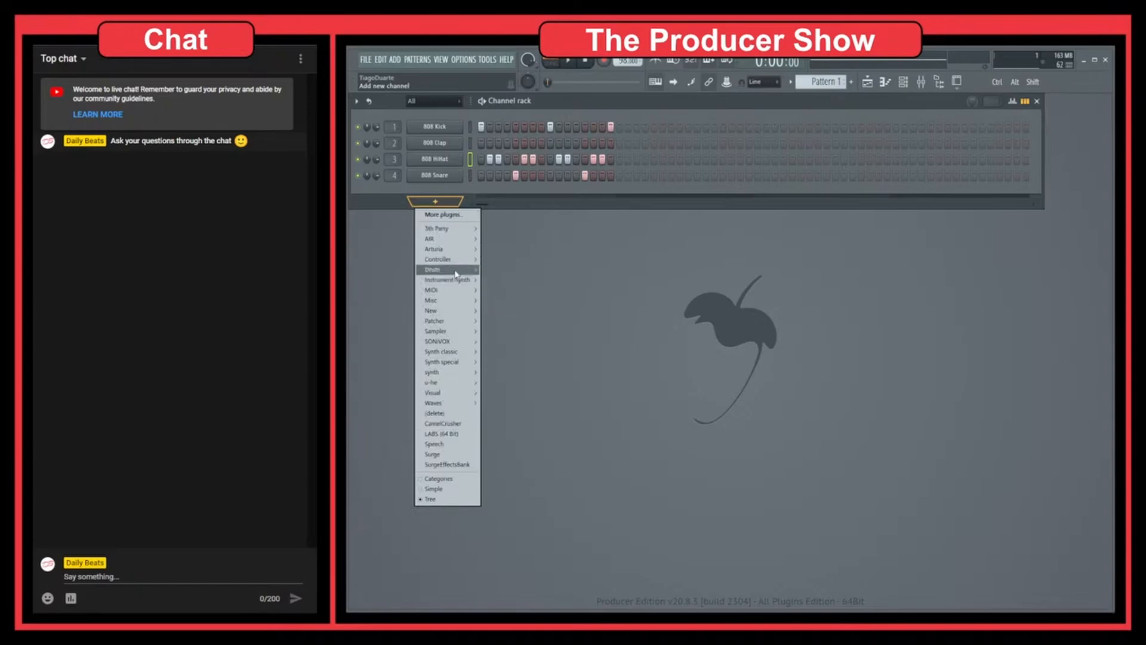
pyautogui.moveTo(455, 274)
pyautogui.click(459, 414)
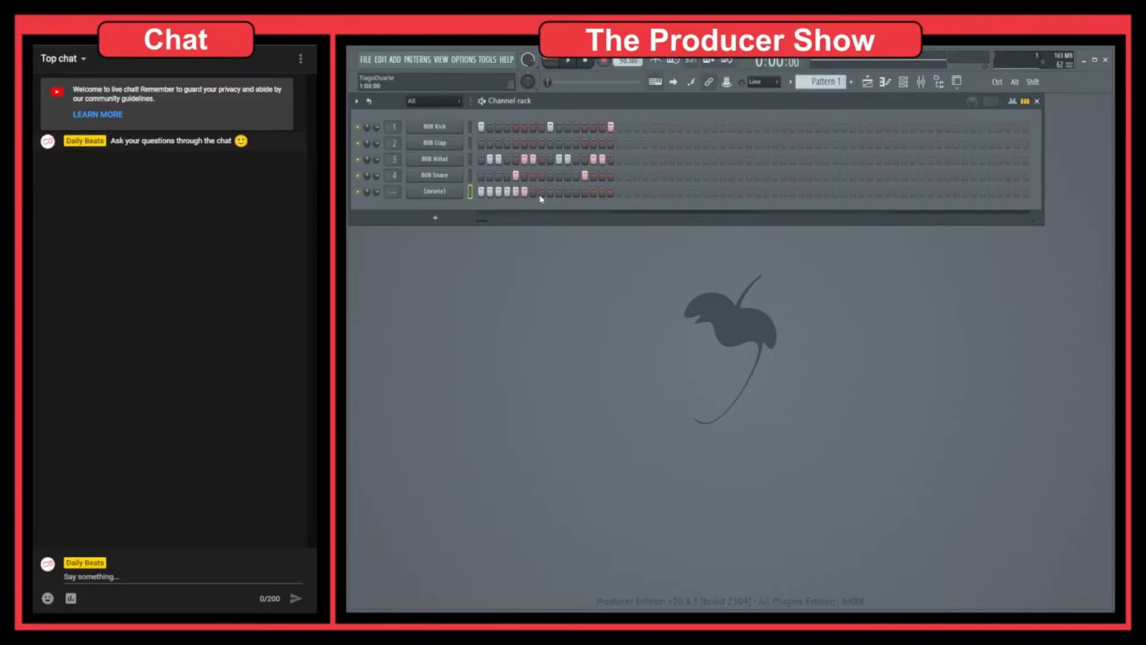
# Demonstrate a run of steps on the new channel and clear them again.
pyautogui.moveTo(541, 194); pyautogui.dragTo(485, 194)
pyautogui.moveTo(539, 190); pyautogui.dragTo(485, 192)
pyautogui.click(490, 191)
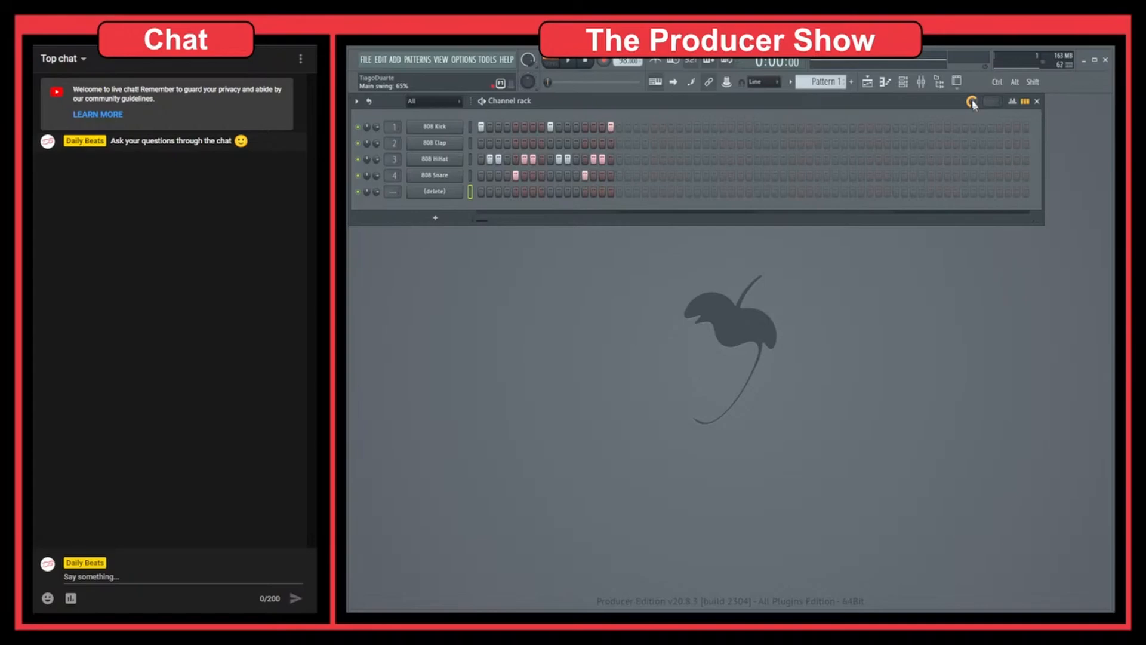
# Compare playback of the beat with the main swing at about 65% and with no swing.
pyautogui.press('space')
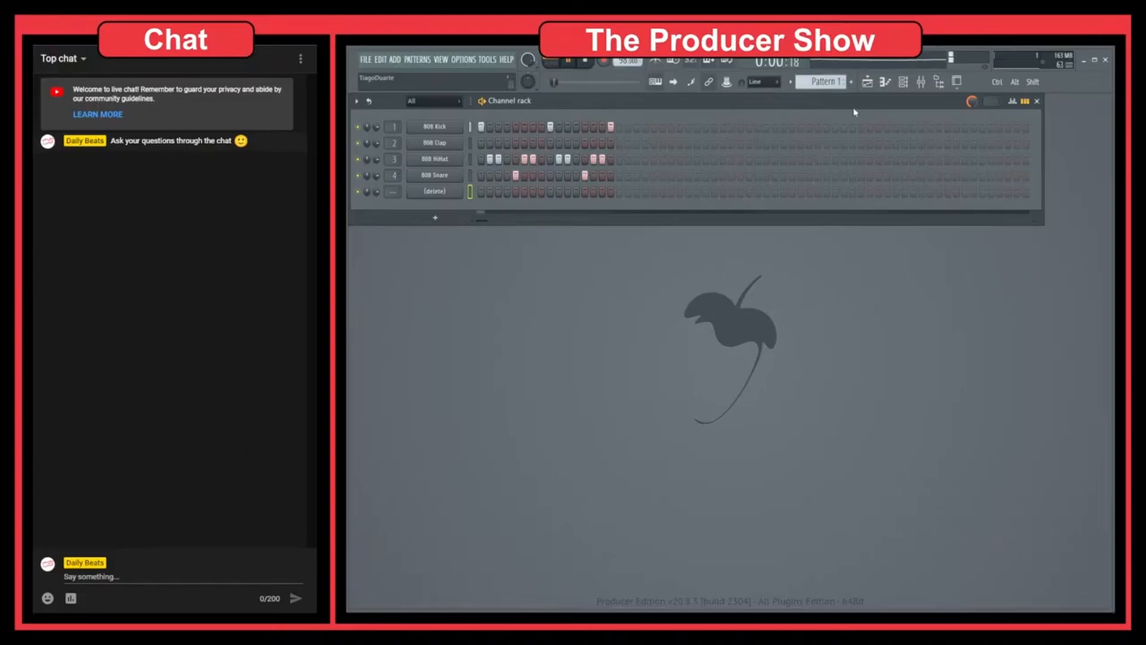
pyautogui.press('space')
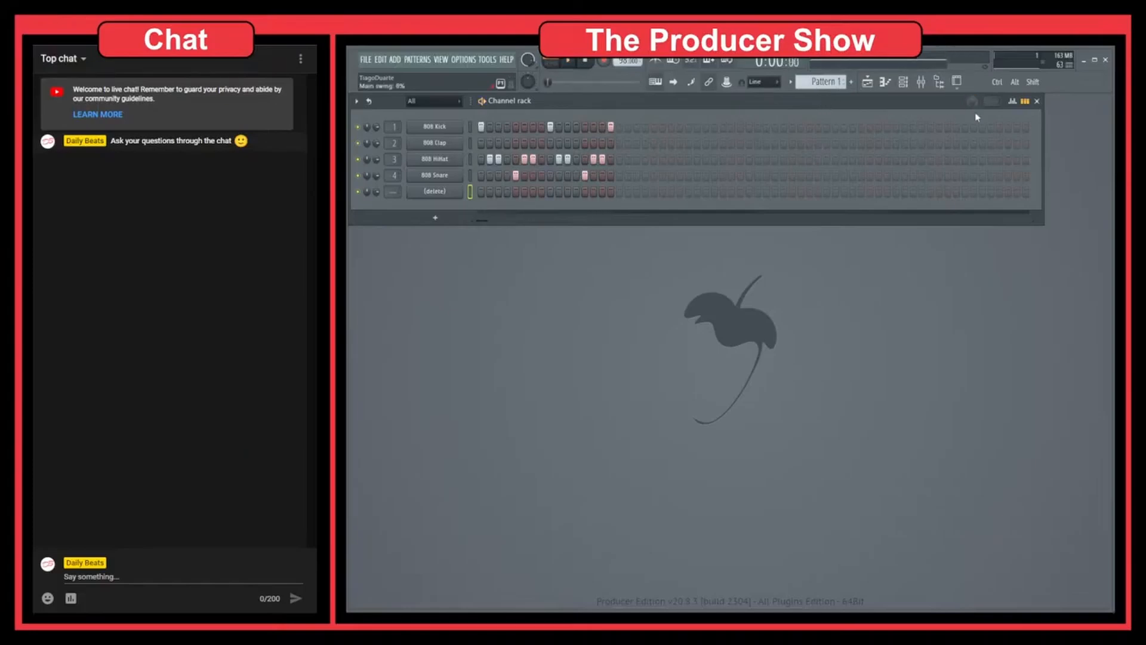
pyautogui.press('space')
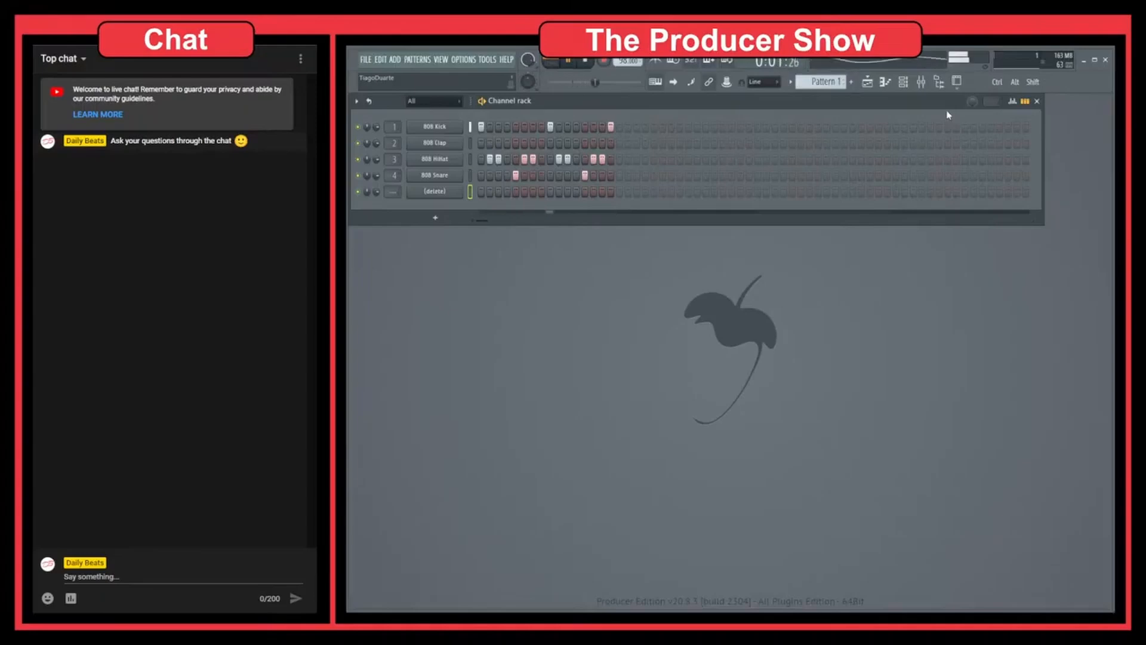
pyautogui.press('space')
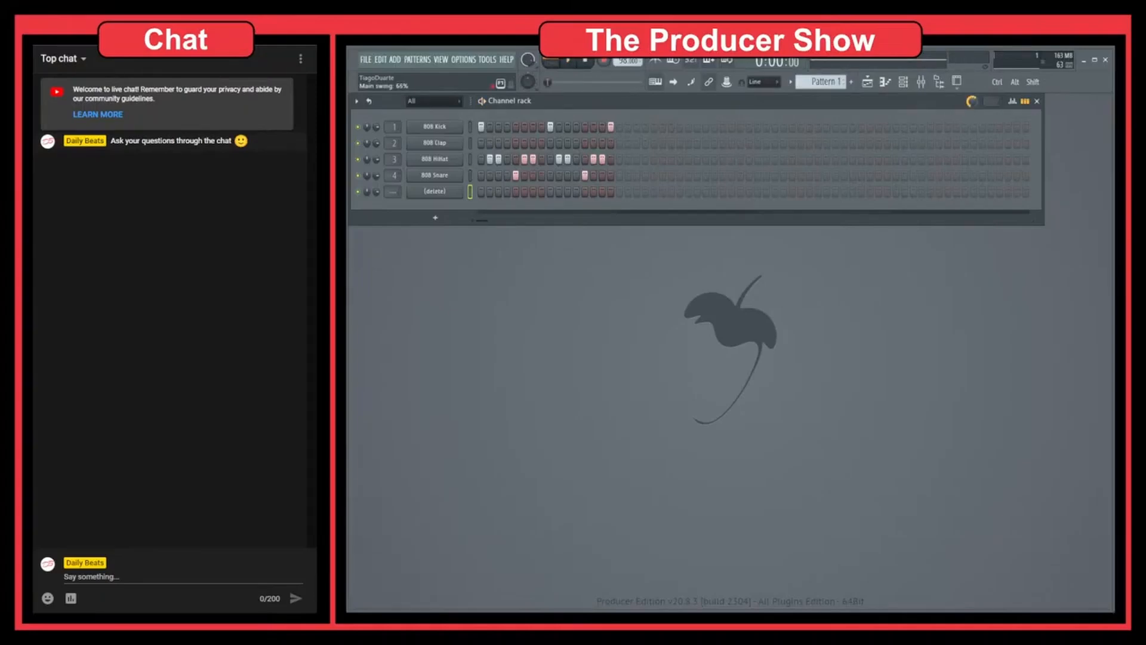
pyautogui.press('space')
pyautogui.press('space')
# Move the last 808 Kick note 8 ticks later, to 1:16:08, in its piano roll.
pyautogui.rightClick(443, 135)
pyautogui.click(475, 127)
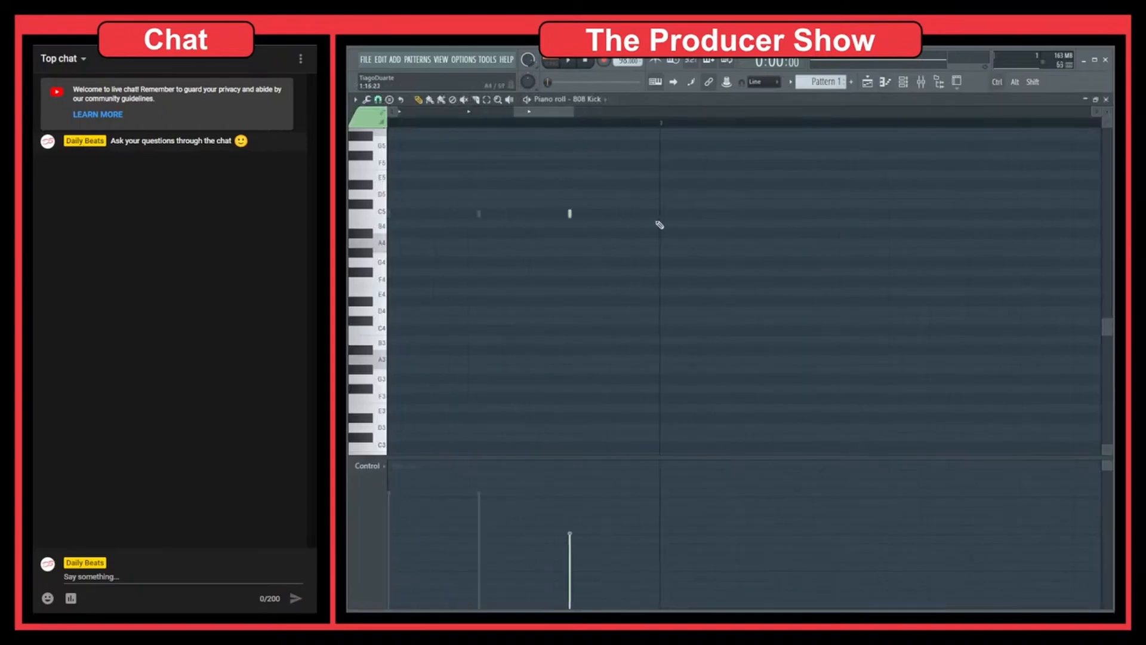
pyautogui.keyDown('ctrl'); pyautogui.scroll(1, 553, 256); pyautogui.keyUp('ctrl')
pyautogui.scroll(1, 573, 251)
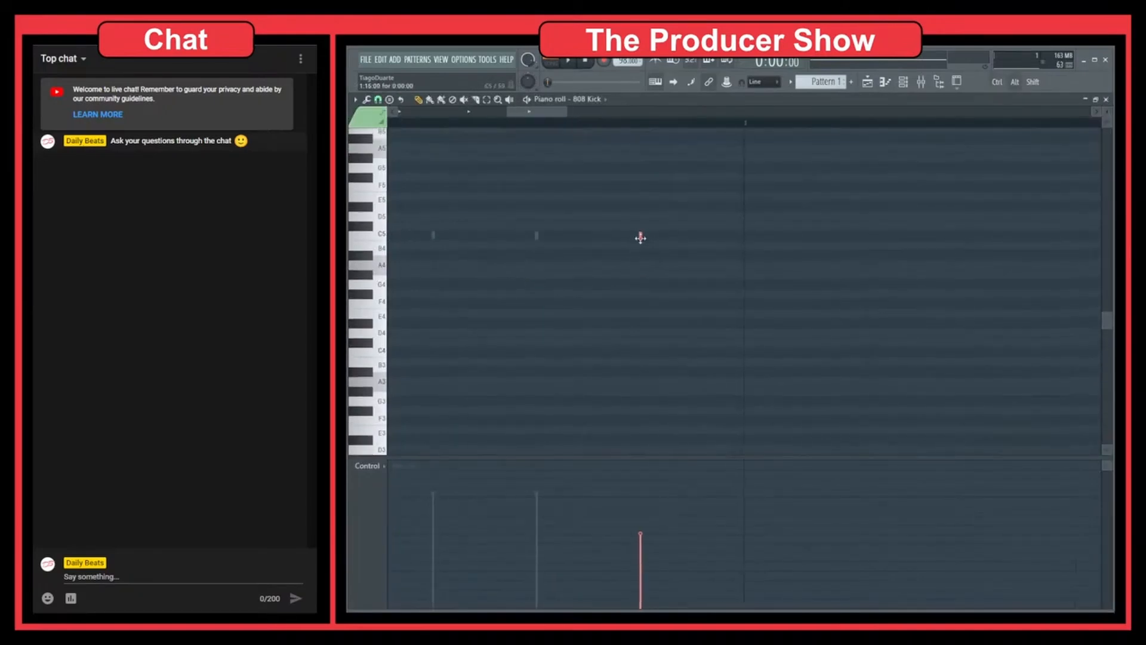
pyautogui.moveTo(640, 238); pyautogui.dragTo(675, 238)
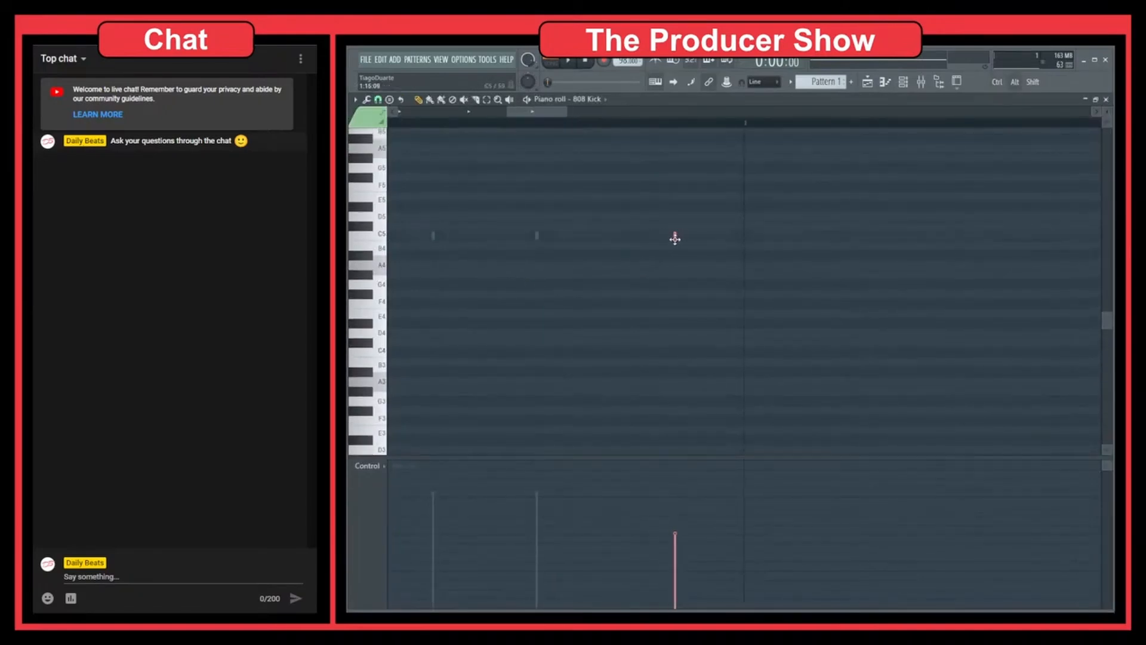
pyautogui.press('F7')
# Select the first note of each pair in the 808 HiHat piano roll and shift all four 8 ticks later.
pyautogui.rightClick(452, 160)
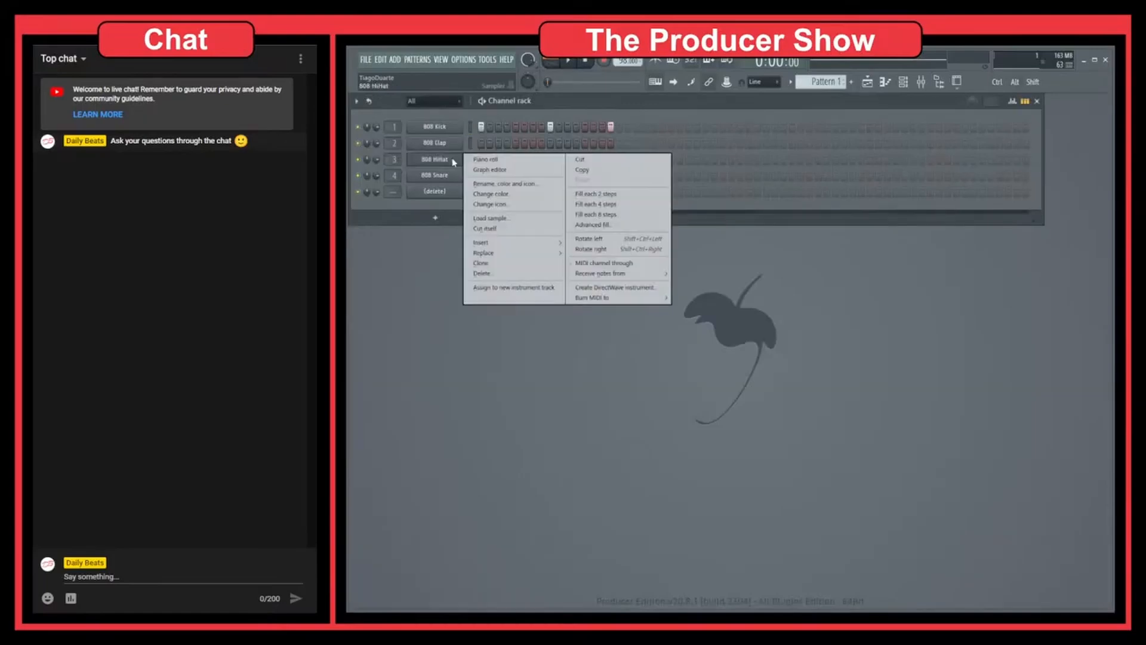
pyautogui.click(485, 159)
pyautogui.keyDown('ctrl'); pyautogui.scroll(-3, 488, 307); pyautogui.keyUp('ctrl')
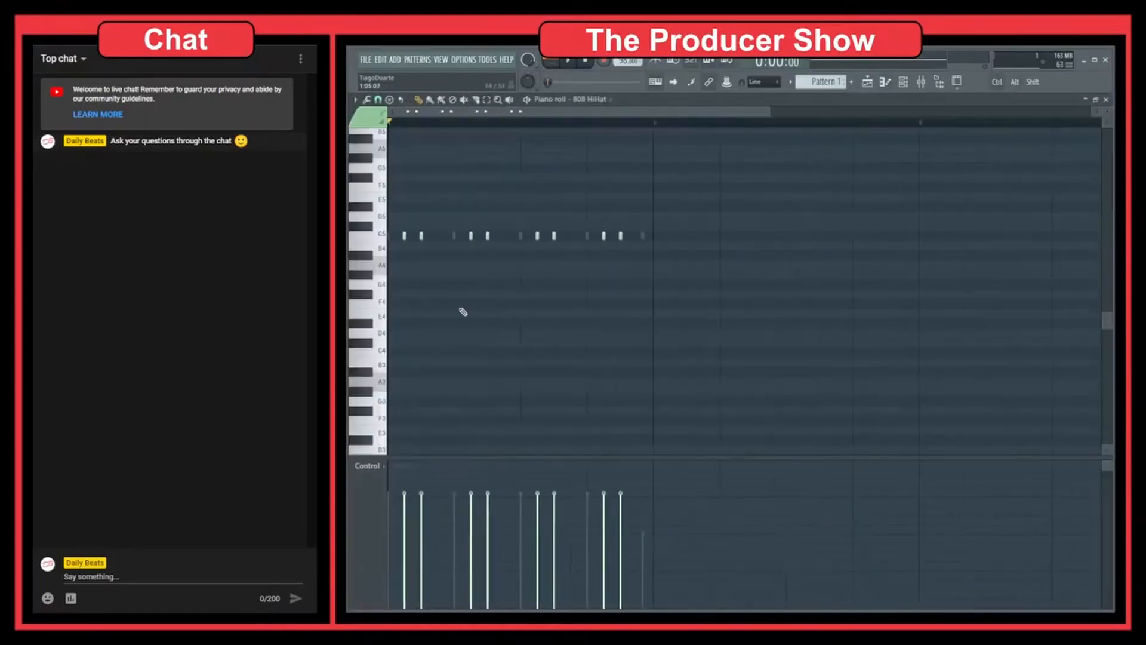
pyautogui.keyDown('ctrl'); pyautogui.click(404, 236); pyautogui.keyUp('ctrl')
pyautogui.keyDown('ctrl'); pyautogui.keyDown('shift'); pyautogui.click(470, 235); pyautogui.keyUp('shift'); pyautogui.keyUp('ctrl')
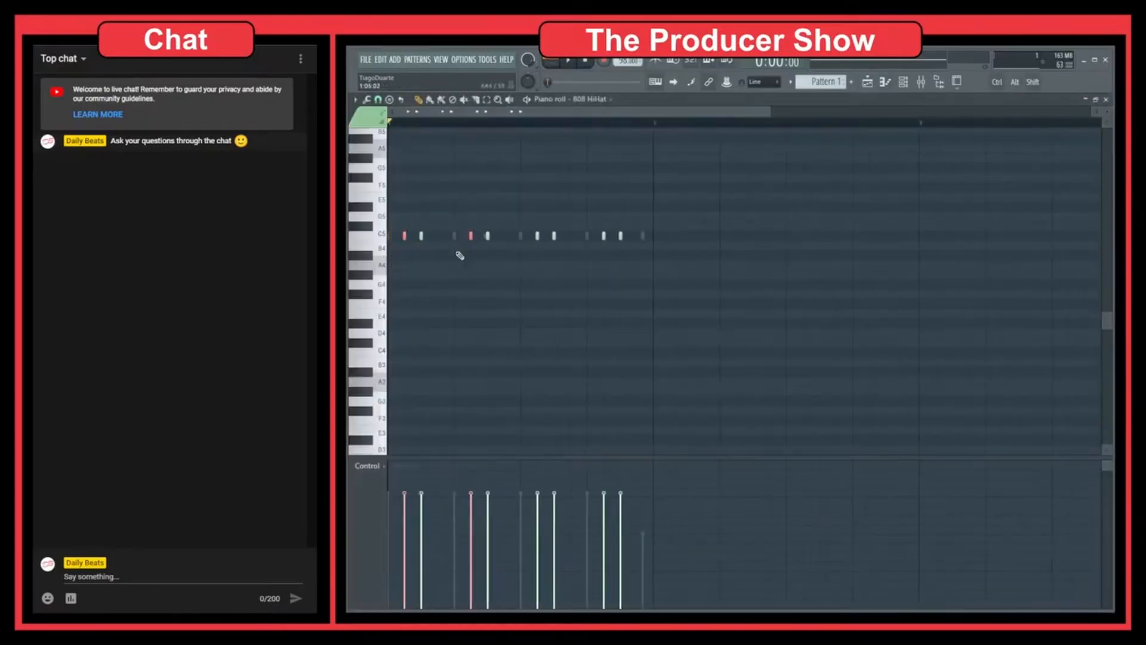
pyautogui.keyDown('ctrl'); pyautogui.keyDown('shift'); pyautogui.click(537, 236); pyautogui.keyUp('shift'); pyautogui.keyUp('ctrl')
pyautogui.keyDown('ctrl'); pyautogui.keyDown('shift'); pyautogui.click(603, 236); pyautogui.keyUp('shift'); pyautogui.keyUp('ctrl')
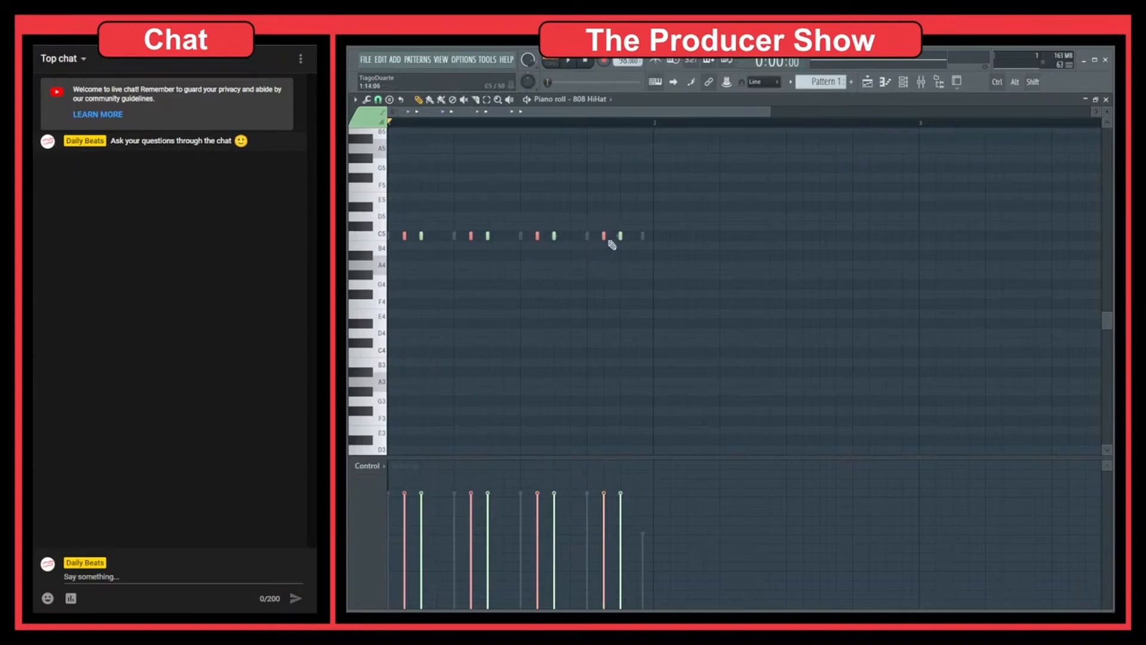
pyautogui.keyDown('ctrl'); pyautogui.scroll(4, 610, 240); pyautogui.keyUp('ctrl')
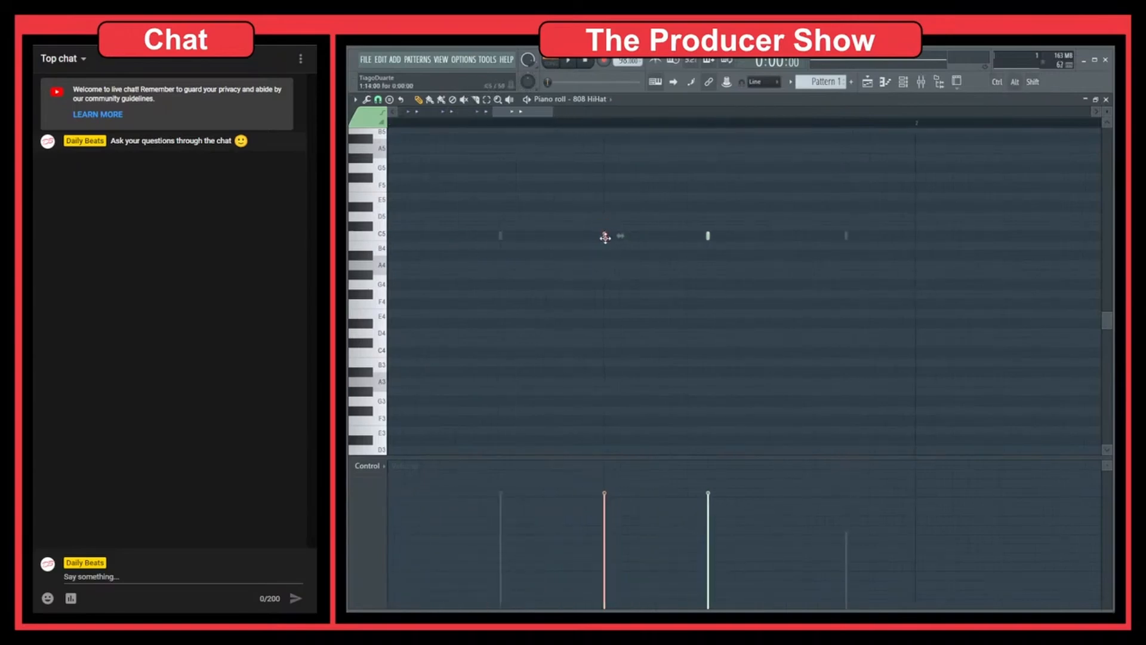
pyautogui.moveTo(604, 237); pyautogui.dragTo(638, 241)
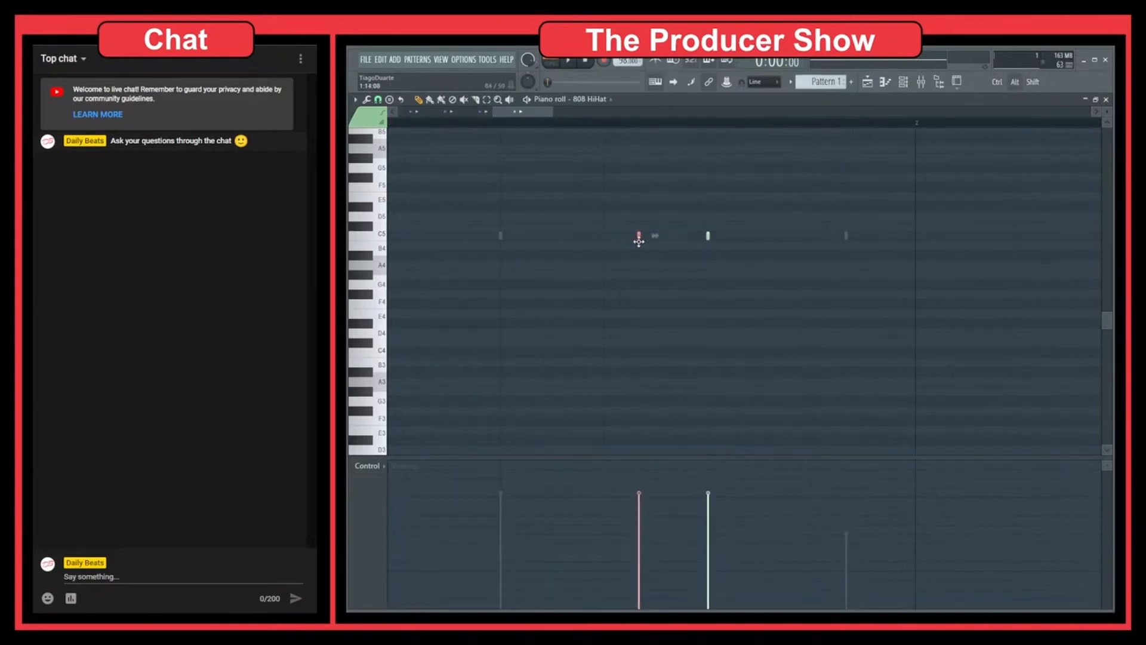
# Play back the pattern with the delayed hi-hats and close the piano roll.
pyautogui.keyDown('ctrl'); pyautogui.scroll(-5, 568, 299); pyautogui.keyUp('ctrl')
pyautogui.scroll(2, 562, 306)
pyautogui.press('space')
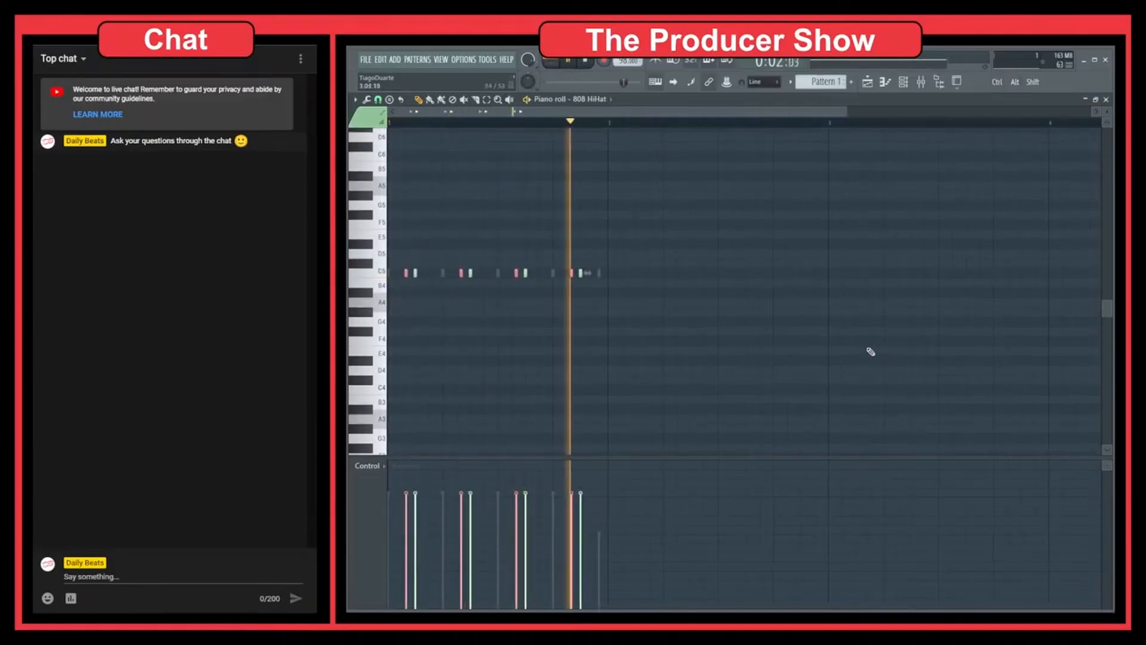
pyautogui.press('space')
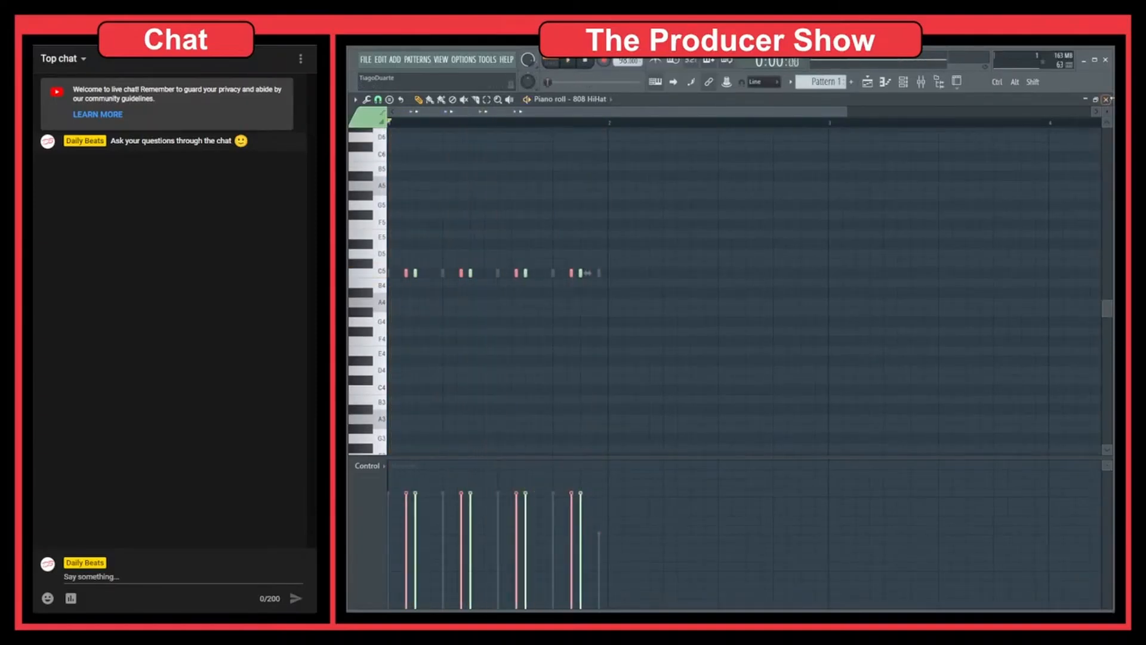
pyautogui.click(1105, 99)
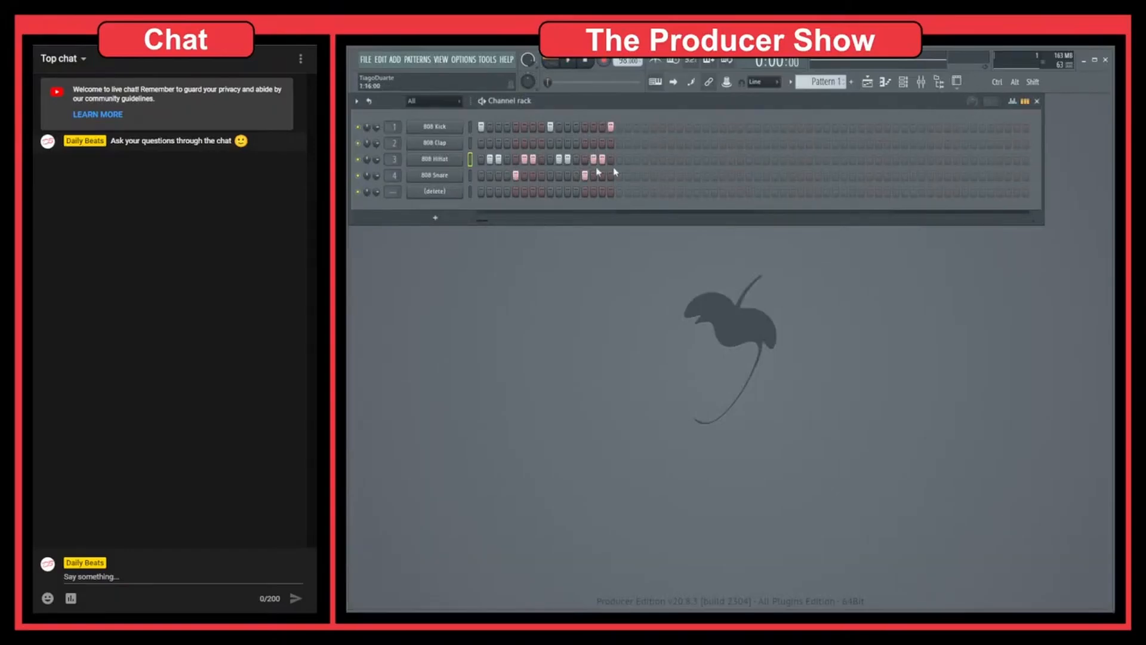
pyautogui.click(437, 160)
pyautogui.moveTo(469, 161); pyautogui.dragTo(602, 199)
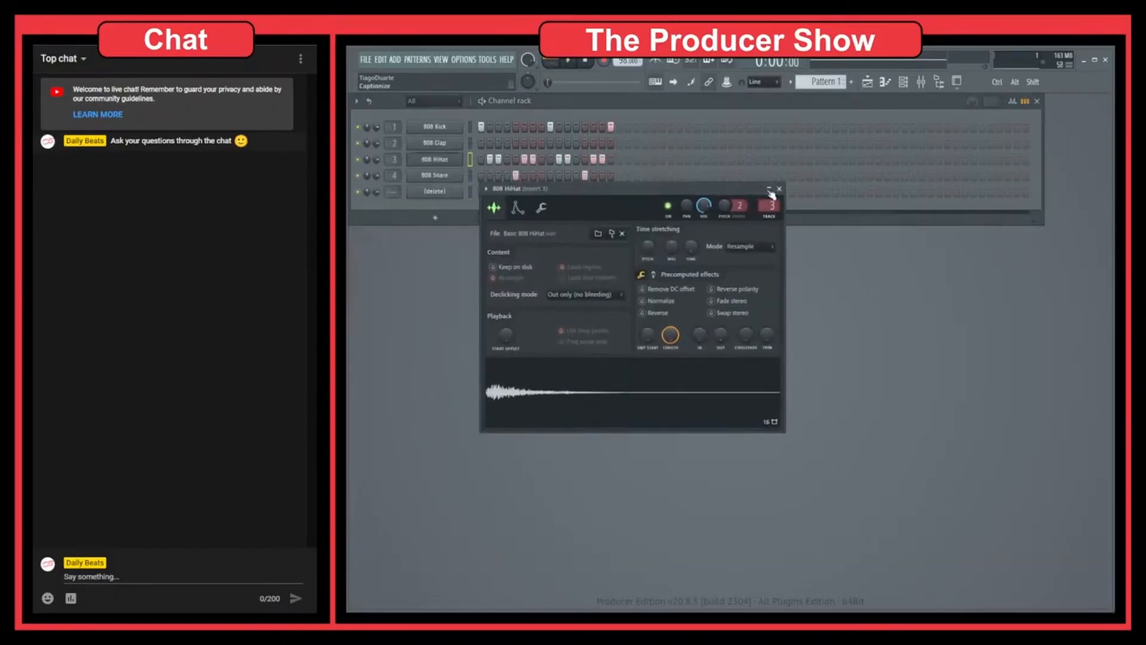
pyautogui.click(776, 189)
# Select the first note of each pair in the 808 HiHat piano roll and shift all four 8 ticks earlier, onto the step grid.
pyautogui.rightClick(457, 160)
pyautogui.click(487, 161)
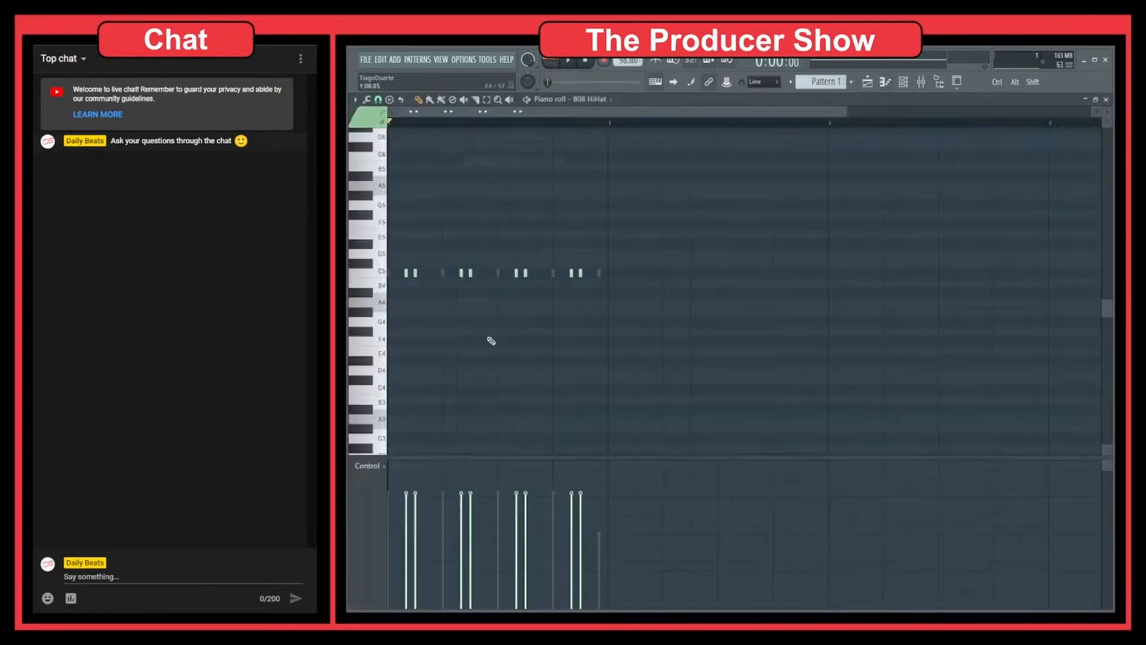
pyautogui.scroll(3, 440, 340)
pyautogui.scroll(-2, 432, 338)
pyautogui.scroll(3, 601, 330)
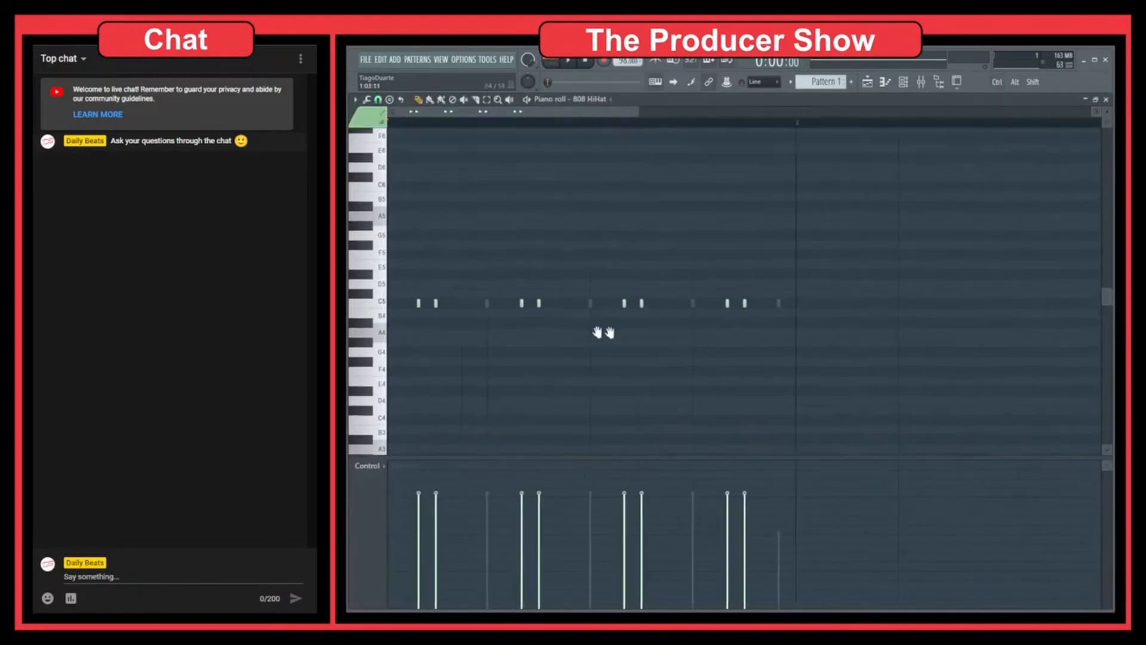
pyautogui.click(422, 317)
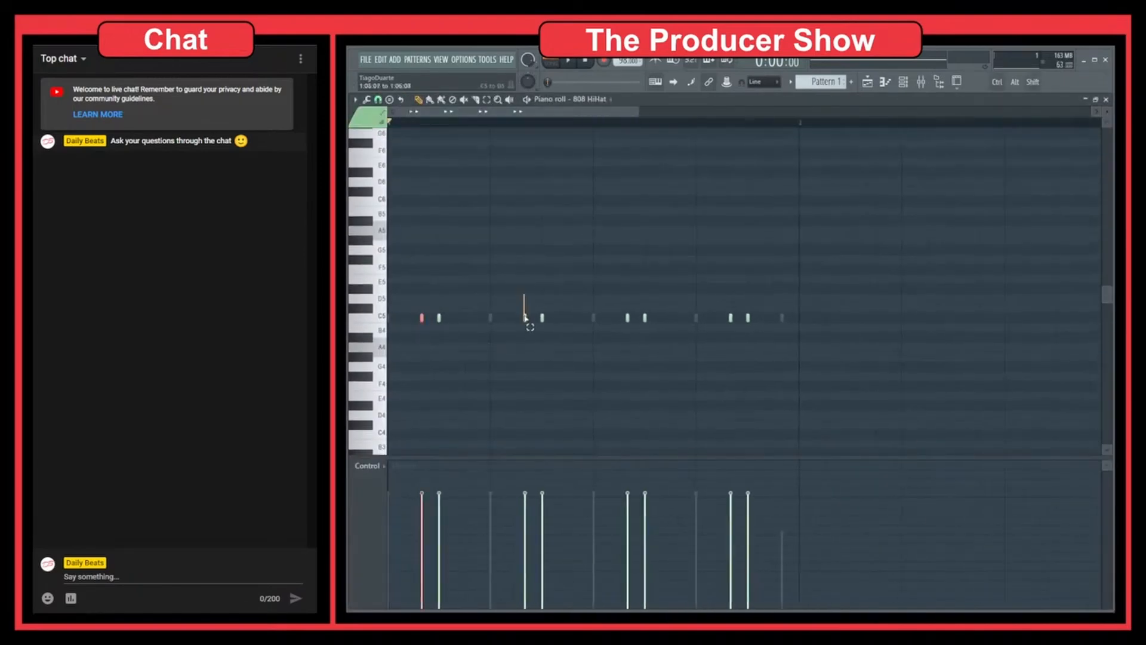
pyautogui.click(525, 316)
pyautogui.click(628, 317)
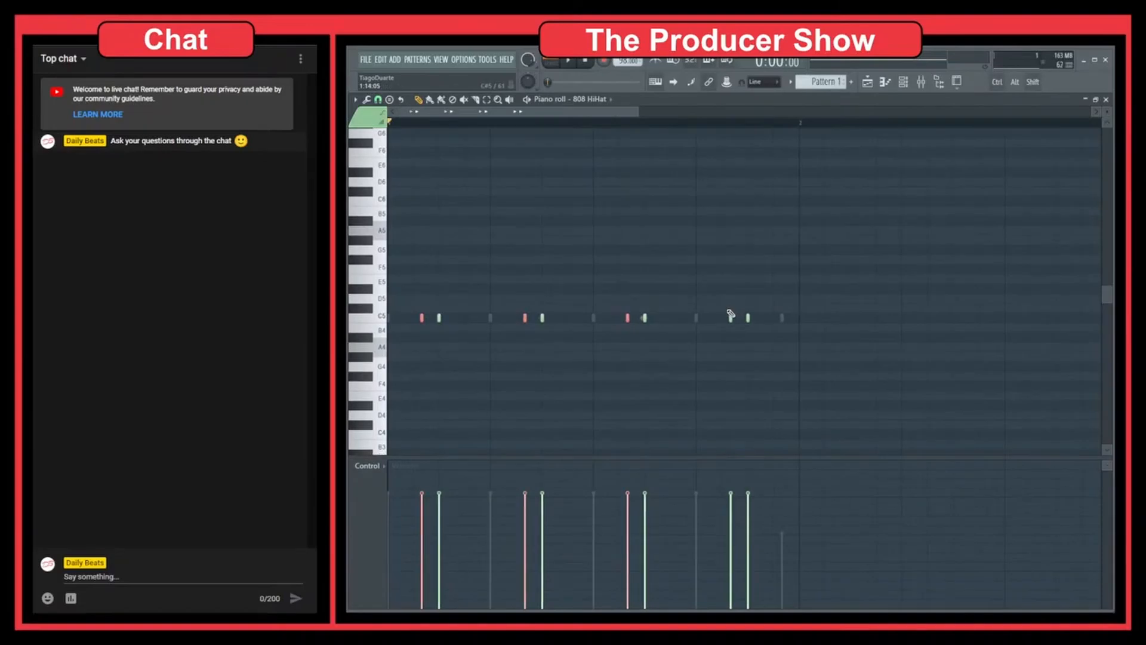
pyautogui.click(731, 317)
pyautogui.scroll(3, 729, 319)
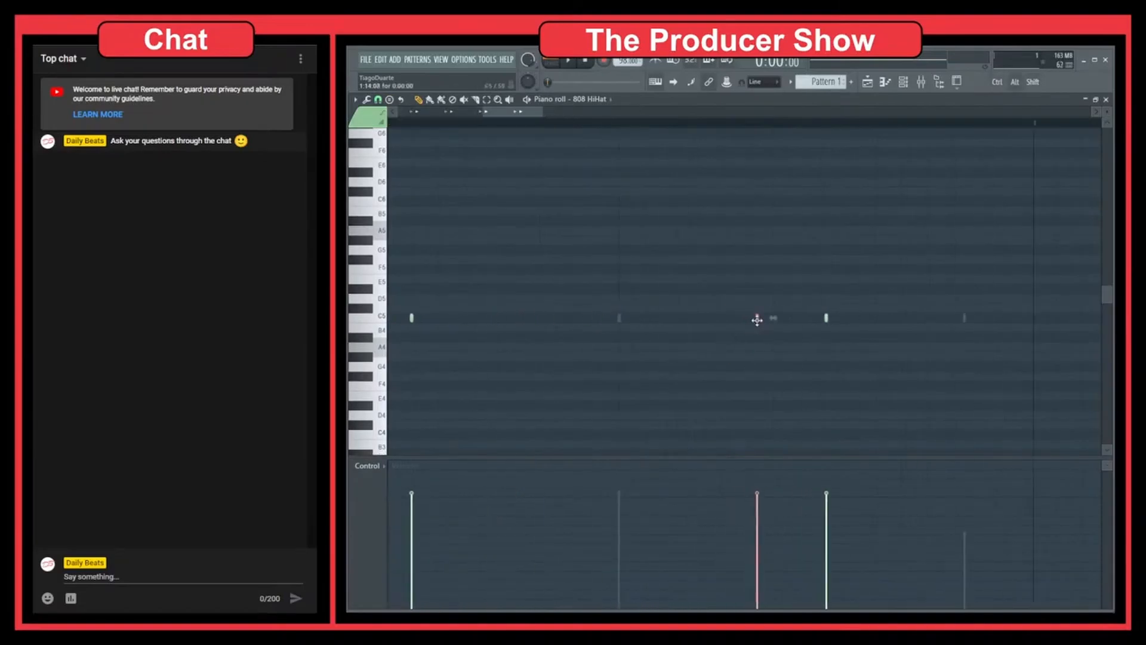
pyautogui.moveTo(757, 319); pyautogui.dragTo(722, 320)
pyautogui.scroll(-3, 735, 360)
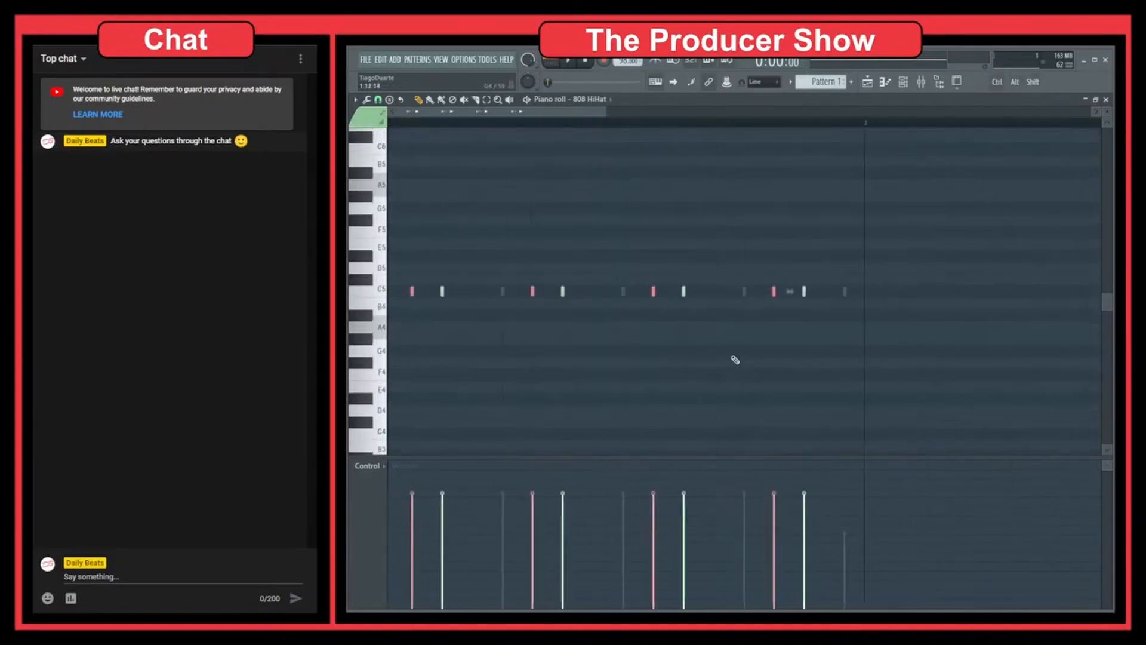
pyautogui.press('F7')
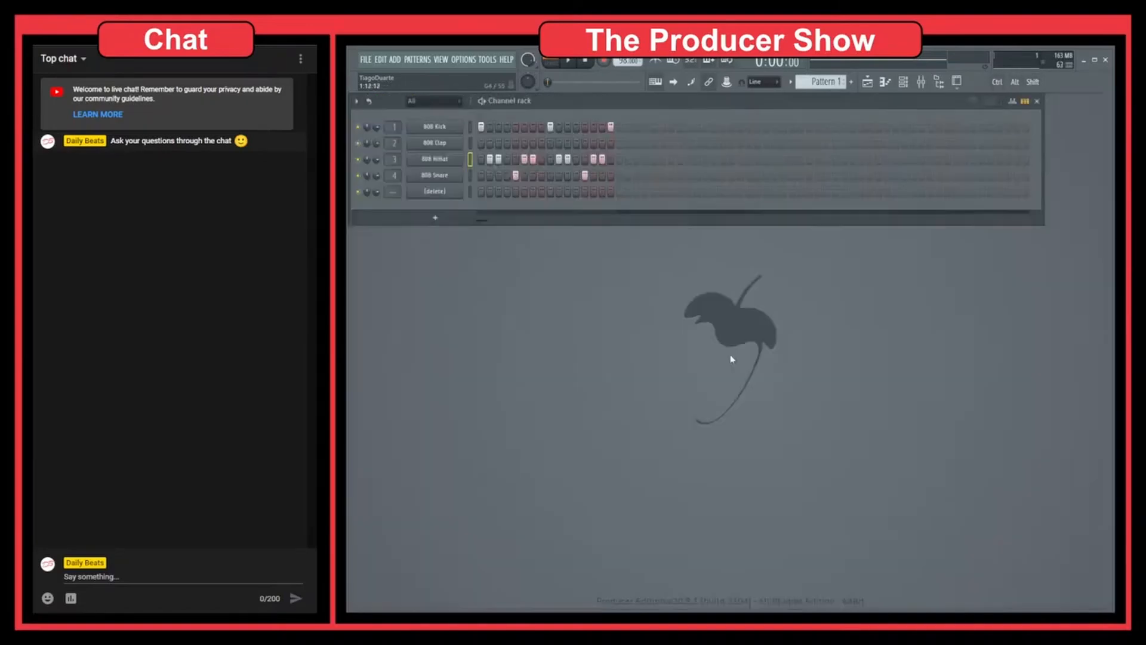
# Move the last 808 Kick note earlier onto the start of step 16 in its piano roll.
pyautogui.rightClick(449, 134)
pyautogui.click(480, 126)
pyautogui.moveTo(836, 307)
pyautogui.mouseDown()
pyautogui.moveTo(867, 305)
pyautogui.moveTo(864, 292)
pyautogui.moveTo(835, 292)
pyautogui.mouseUp()
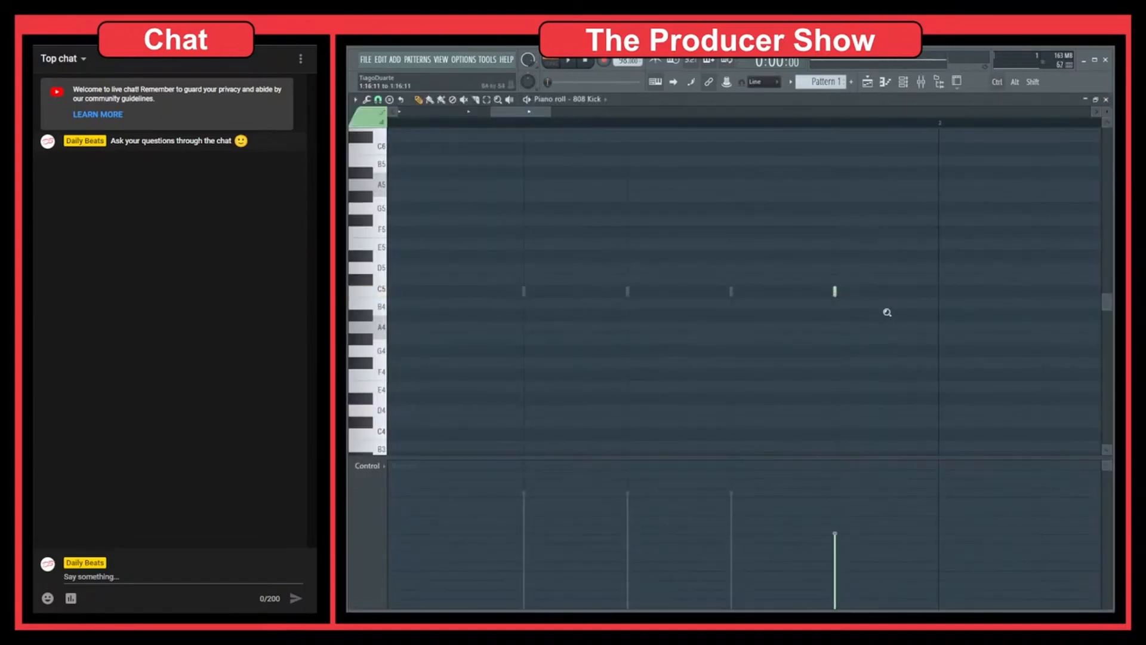
pyautogui.press('F7')
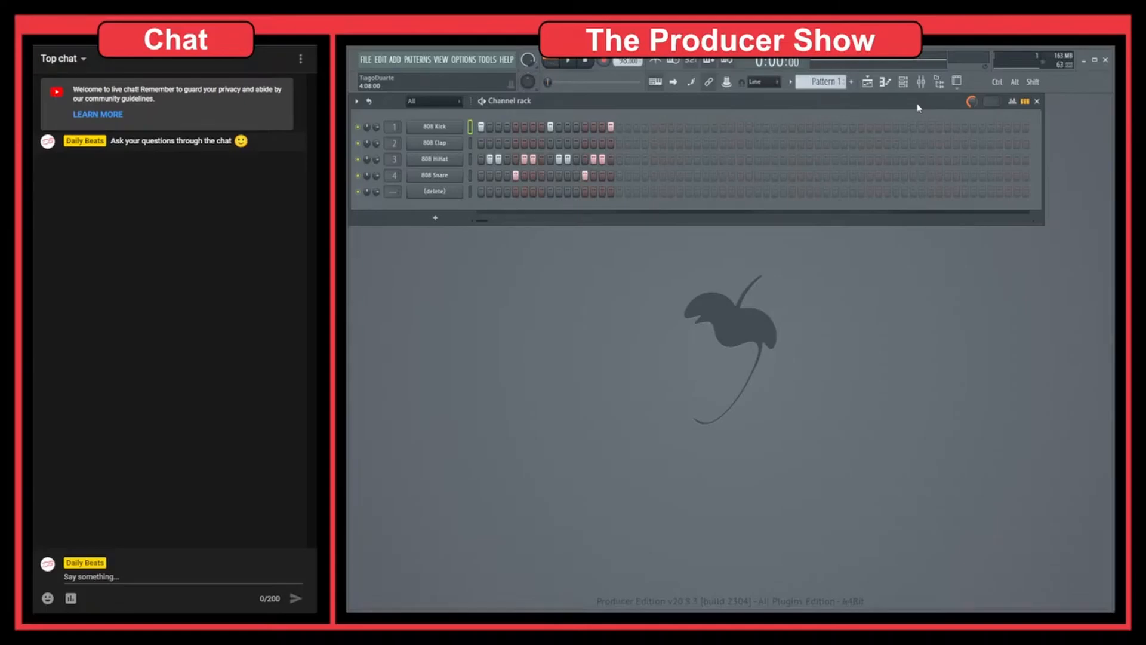
# Play the pattern and lower the velocity of the first note in each 808 HiHat pair in the channel rack graph.
pyautogui.press('space')
pyautogui.click(1012, 101)
pyautogui.click(489, 231)
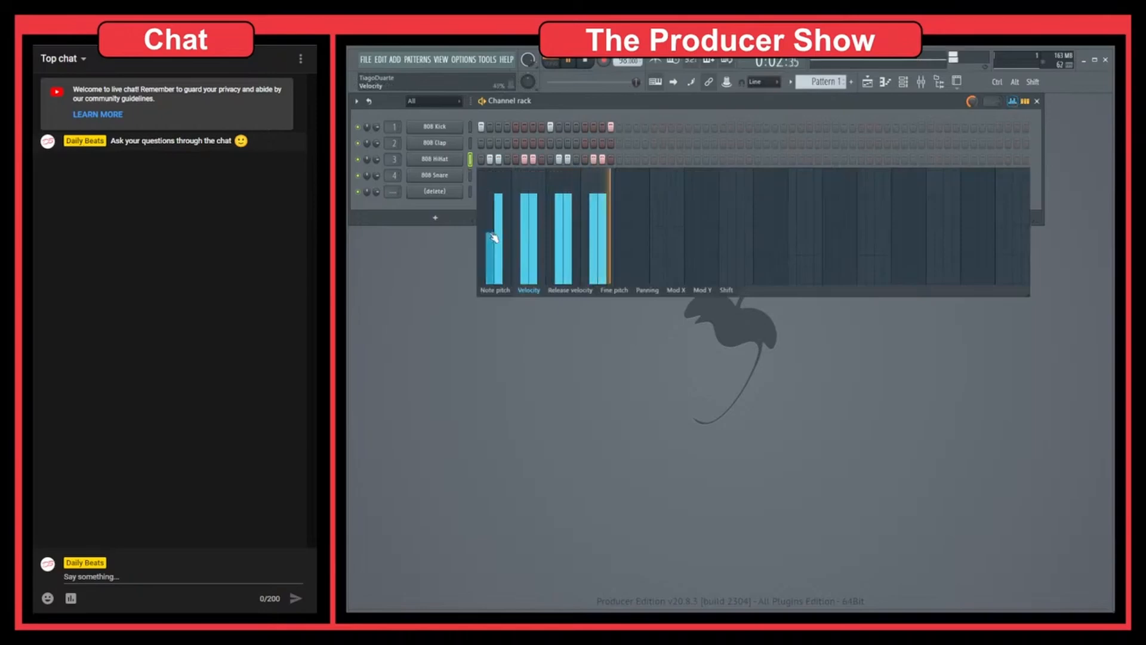
pyautogui.click(524, 215)
pyautogui.click(559, 225)
pyautogui.click(594, 215)
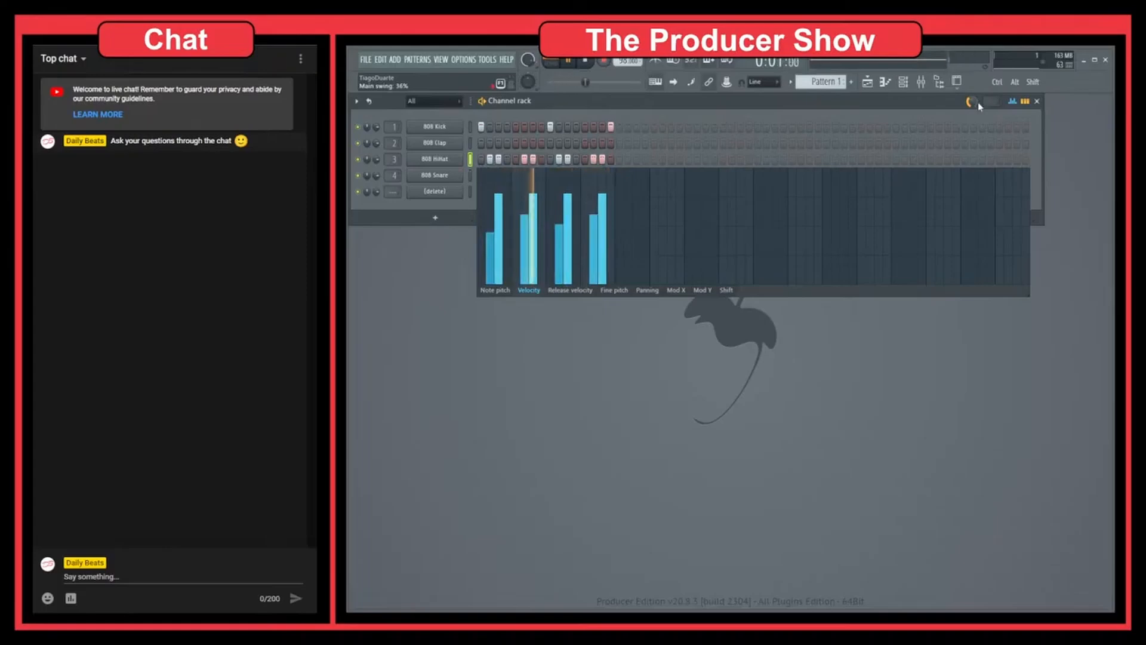
# Audition different main swing amounts on the playing beat, hide the velocity graph, and reset the main swing to 0%.
pyautogui.moveTo(978, 102)
pyautogui.mouseDown()
pyautogui.moveTo(977, 65)
pyautogui.moveTo(974, 107)
pyautogui.mouseUp()
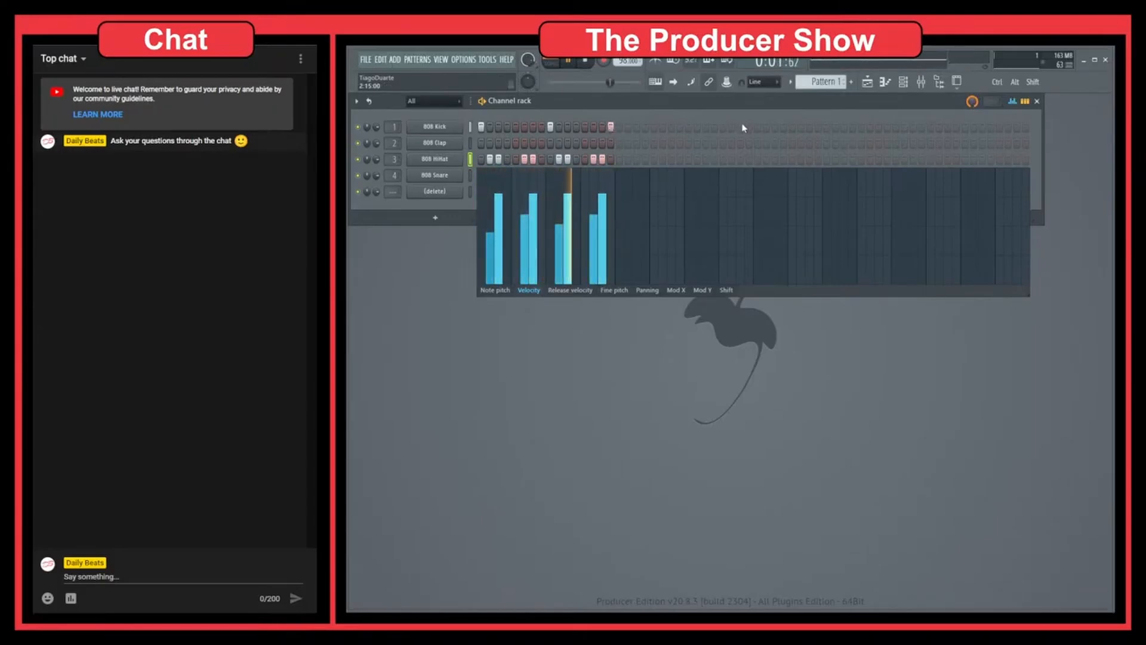
pyautogui.click(1013, 101)
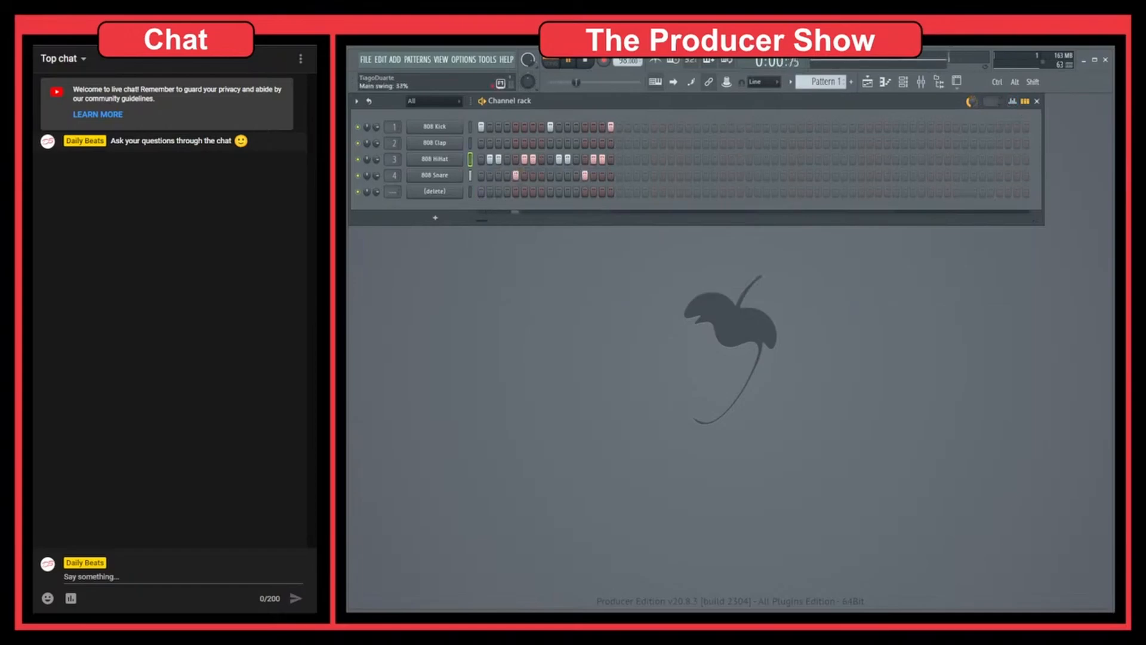
pyautogui.moveTo(972, 101); pyautogui.dragTo(970, 103)
pyautogui.press('space')
pyautogui.moveTo(972, 104); pyautogui.dragTo(972, 125)
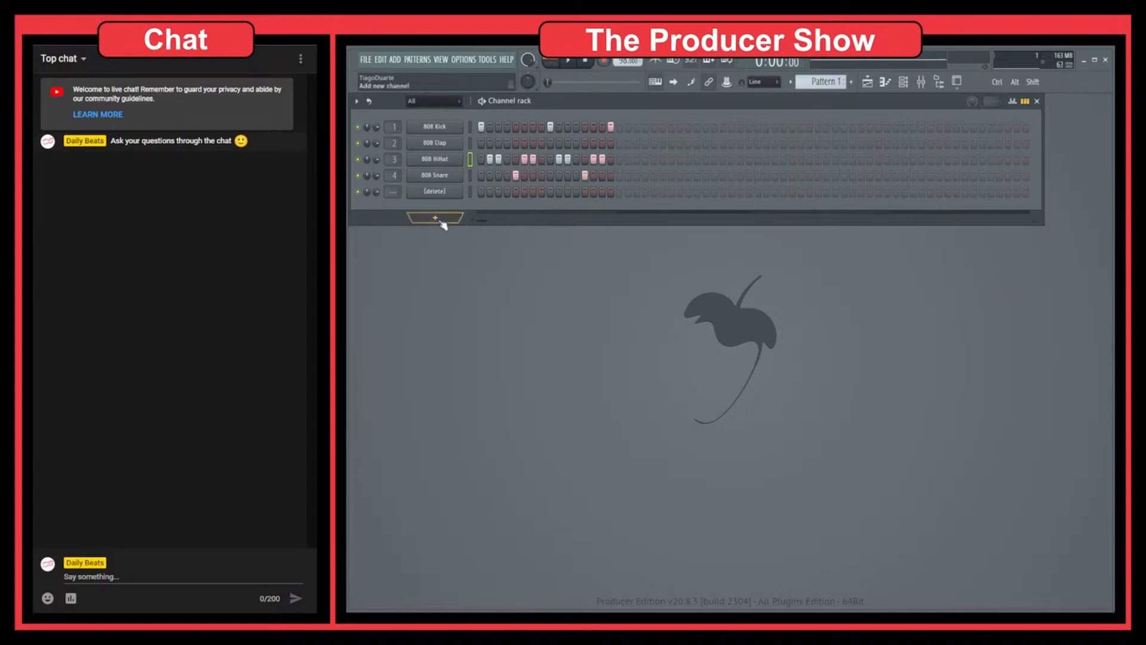
# Create an empty Pattern 2 and add an Addictive Keys channel, closing its plugin window.
pyautogui.press('F4')
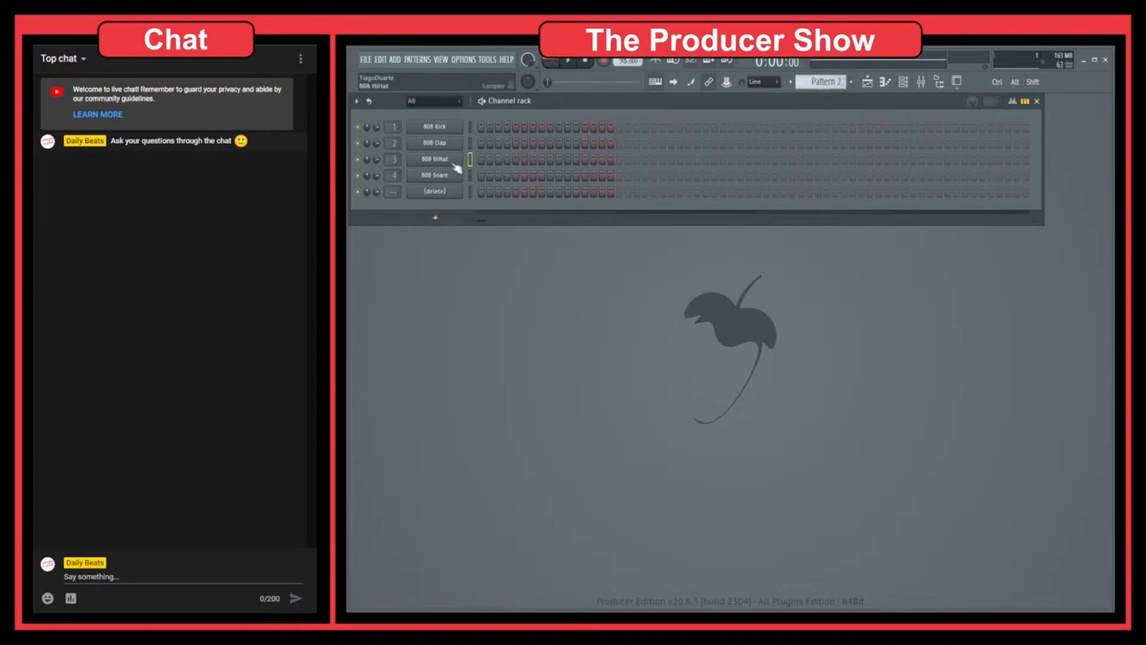
pyautogui.click(457, 225)
pyautogui.moveTo(445, 246)
pyautogui.click(530, 245)
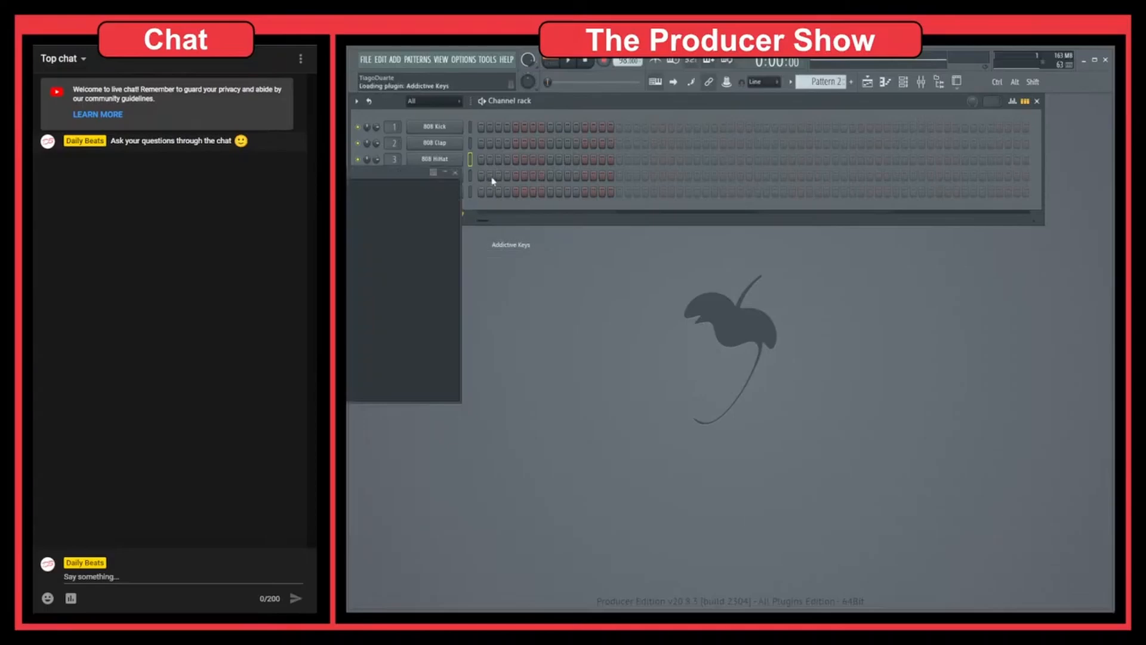
pyautogui.click(746, 172)
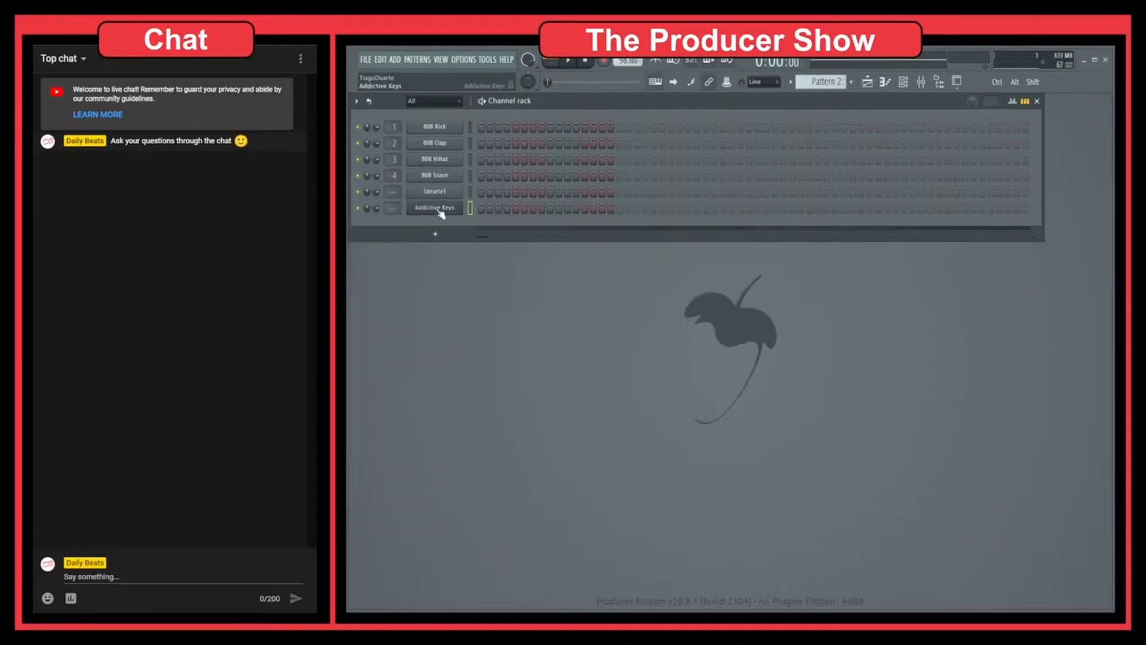
# Fill the first bar of the Addictive Keys piano roll with sixteen consecutive one-step A4 notes.
pyautogui.click(502, 211)
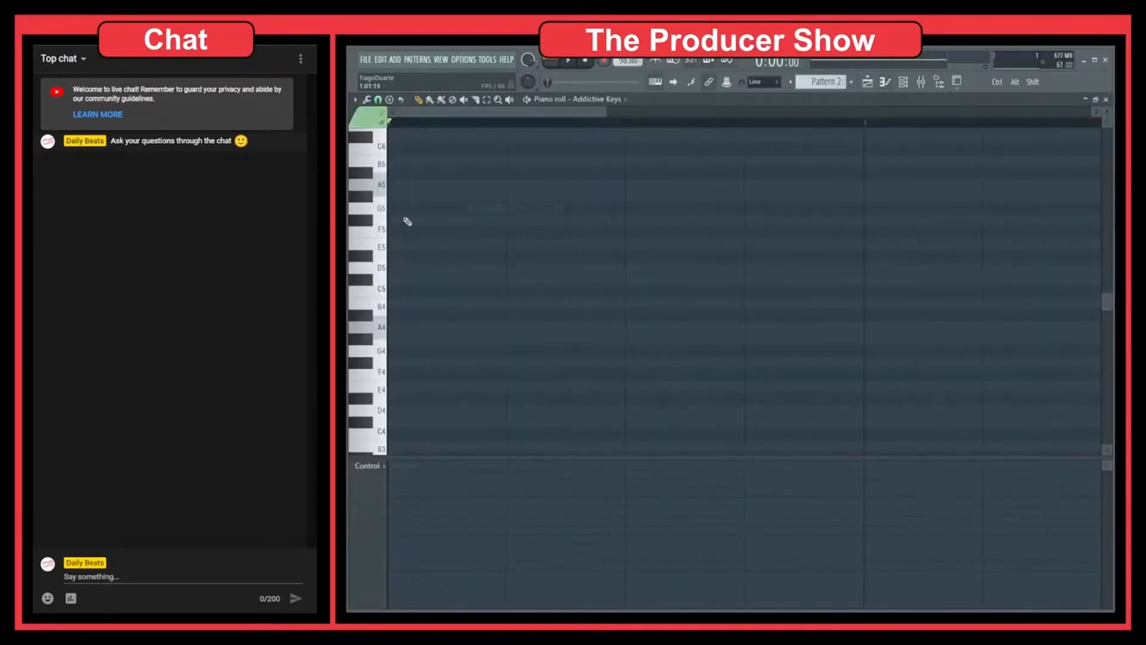
pyautogui.click(391, 327)
pyautogui.click(431, 328)
pyautogui.click(466, 328)
pyautogui.click(491, 328)
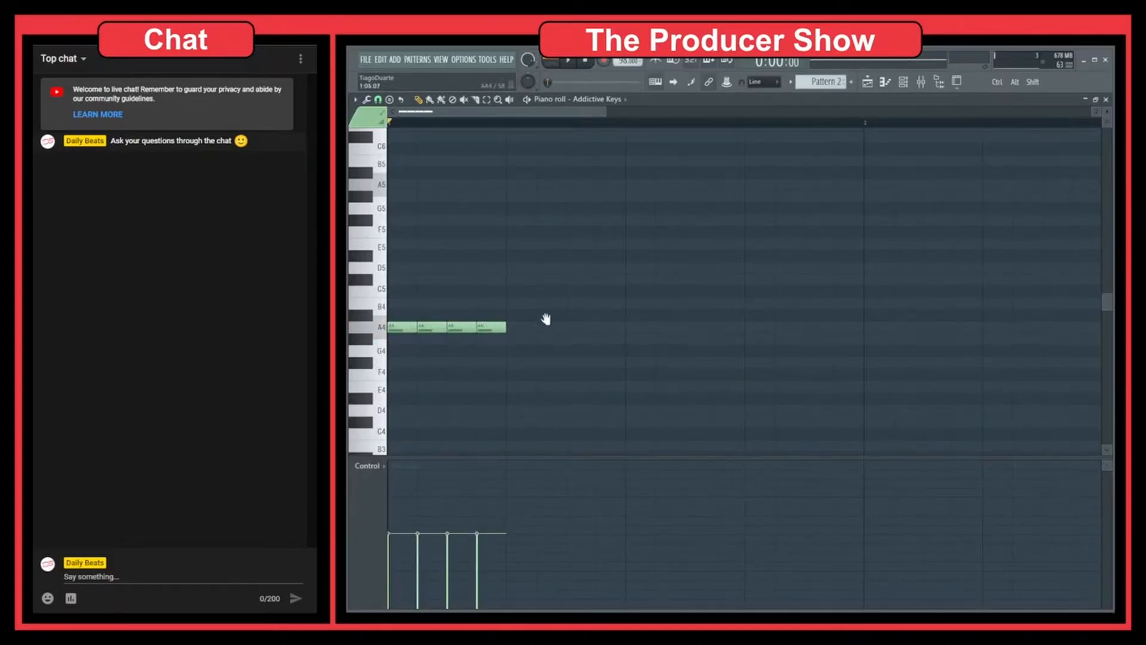
pyautogui.rightClick(547, 322)
pyautogui.click(564, 358)
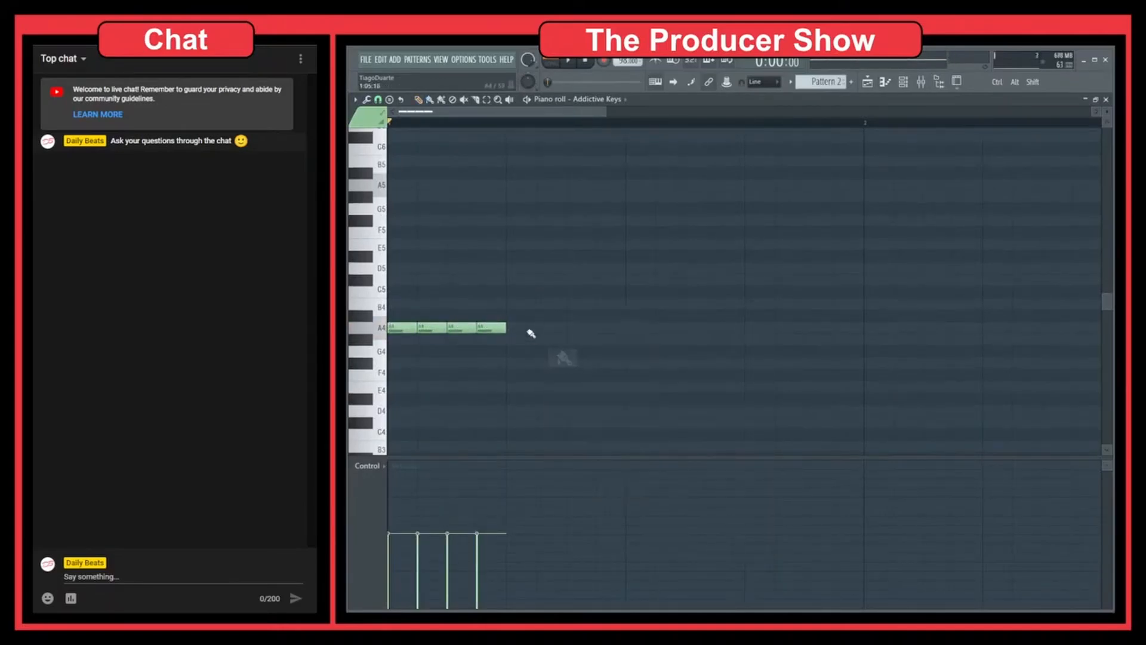
pyautogui.moveTo(525, 329)
pyautogui.mouseDown()
pyautogui.moveTo(889, 327)
pyautogui.moveTo(871, 327)
pyautogui.mouseUp()
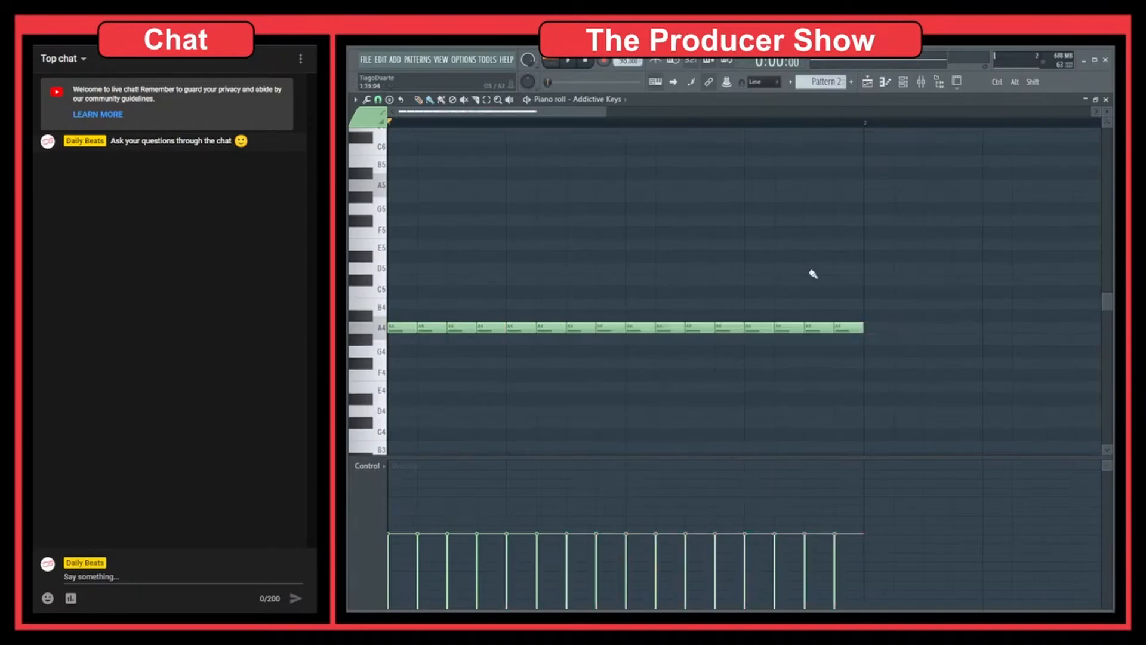
# Listen to the repeated notes, transpose them up one octave to A5 and restart playback.
pyautogui.press('space')
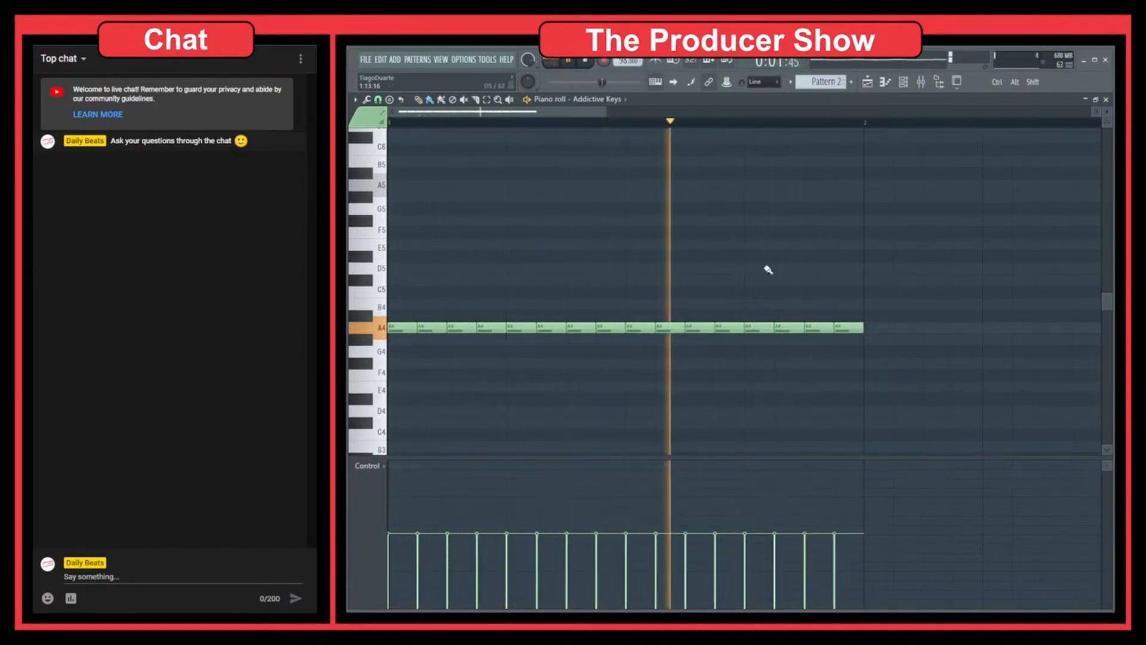
pyautogui.press('space')
pyautogui.hotkey('ctrl', 'Up')
pyautogui.press('space')
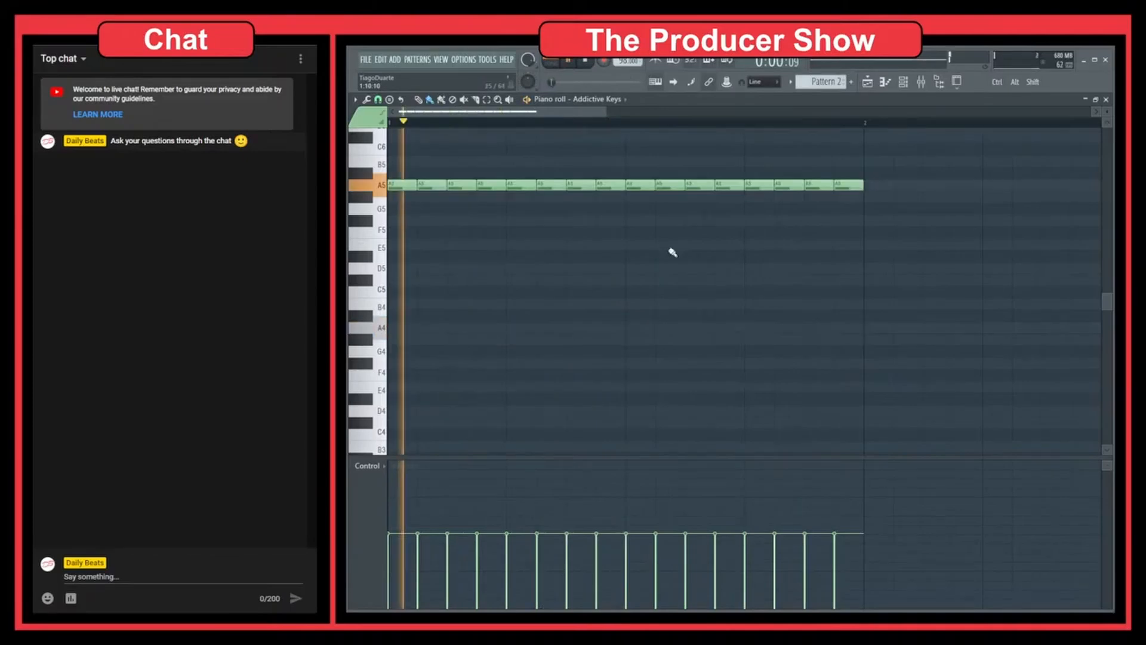
# Shorten all the A5 notes to half a step, using a 1/2 step snap.
pyautogui.hotkey('ctrl', 'a')
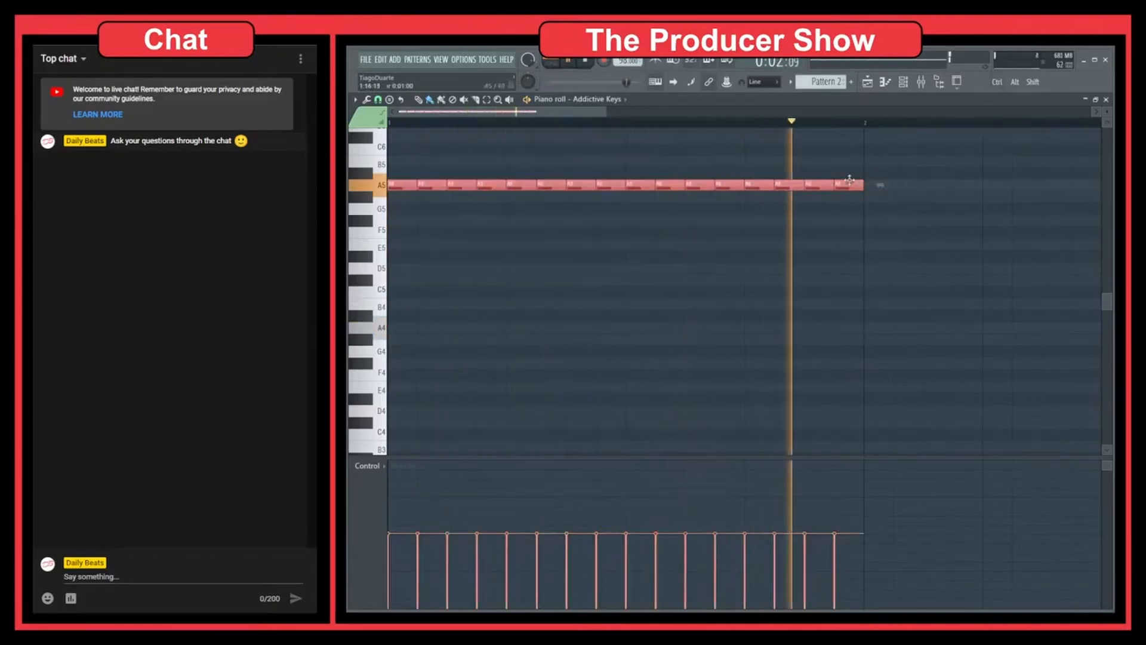
pyautogui.click(377, 100)
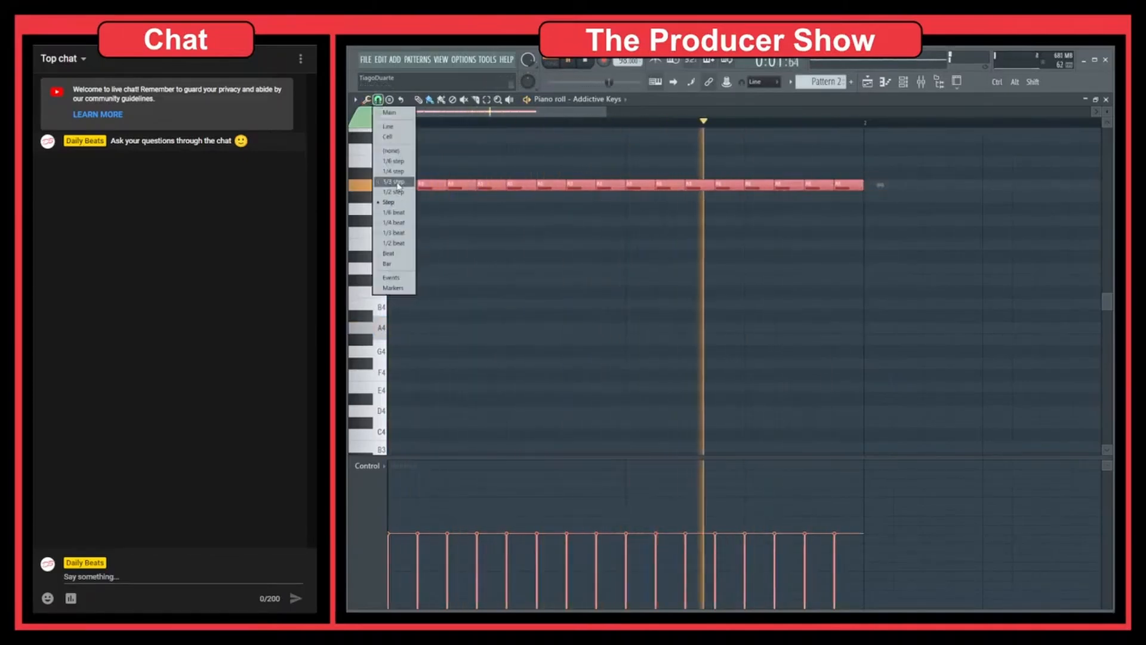
pyautogui.click(389, 202)
pyautogui.moveTo(861, 187); pyautogui.dragTo(841, 187)
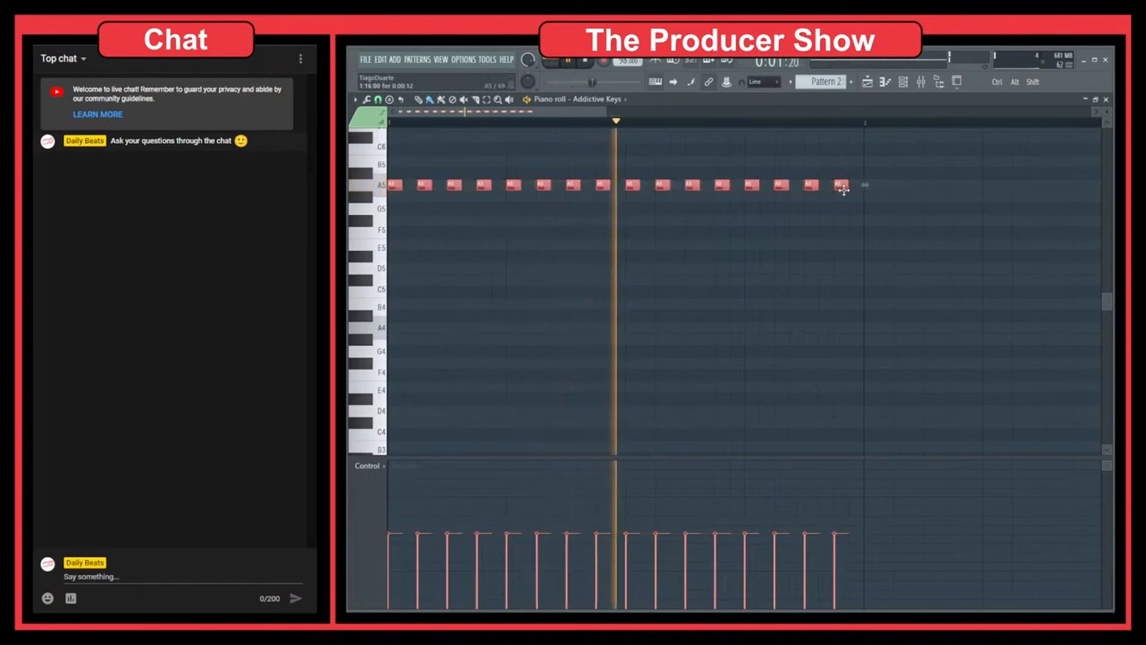
pyautogui.click(378, 99)
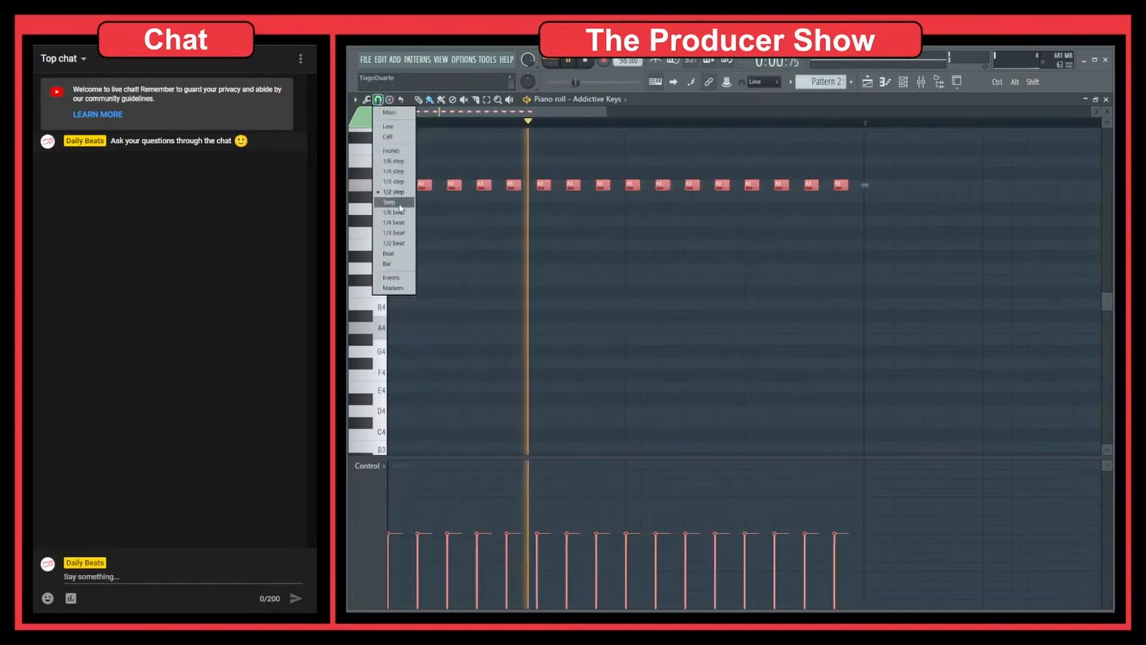
pyautogui.click(388, 151)
# Return to the channel rack, raise and vary the main swing while the Addictive Keys pattern plays, and stop playback.
pyautogui.press('F7')
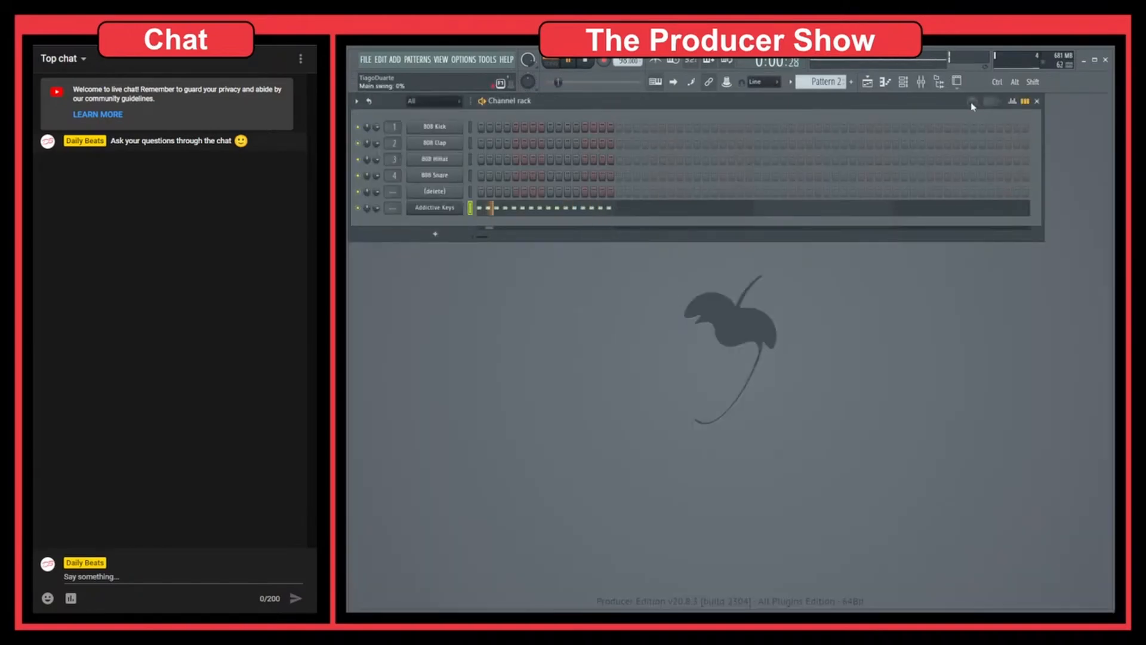
pyautogui.scroll(5, 973, 103)
pyautogui.scroll(2, 972, 103)
pyautogui.scroll(4, 973, 103)
pyautogui.scroll(-6, 973, 102)
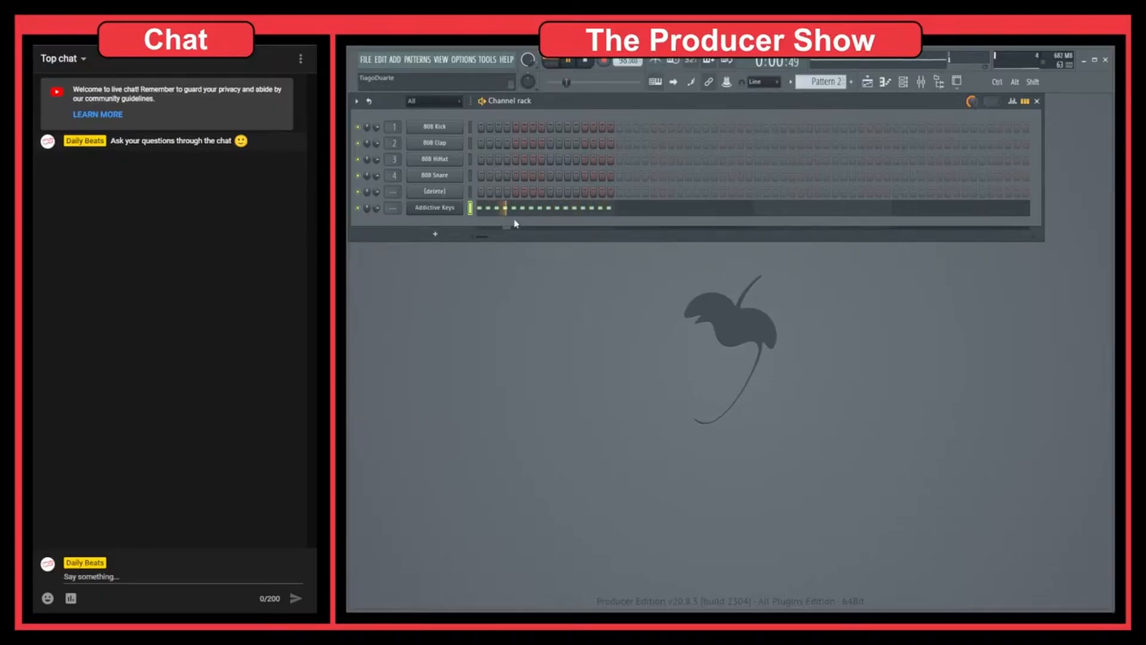
pyautogui.press('space')
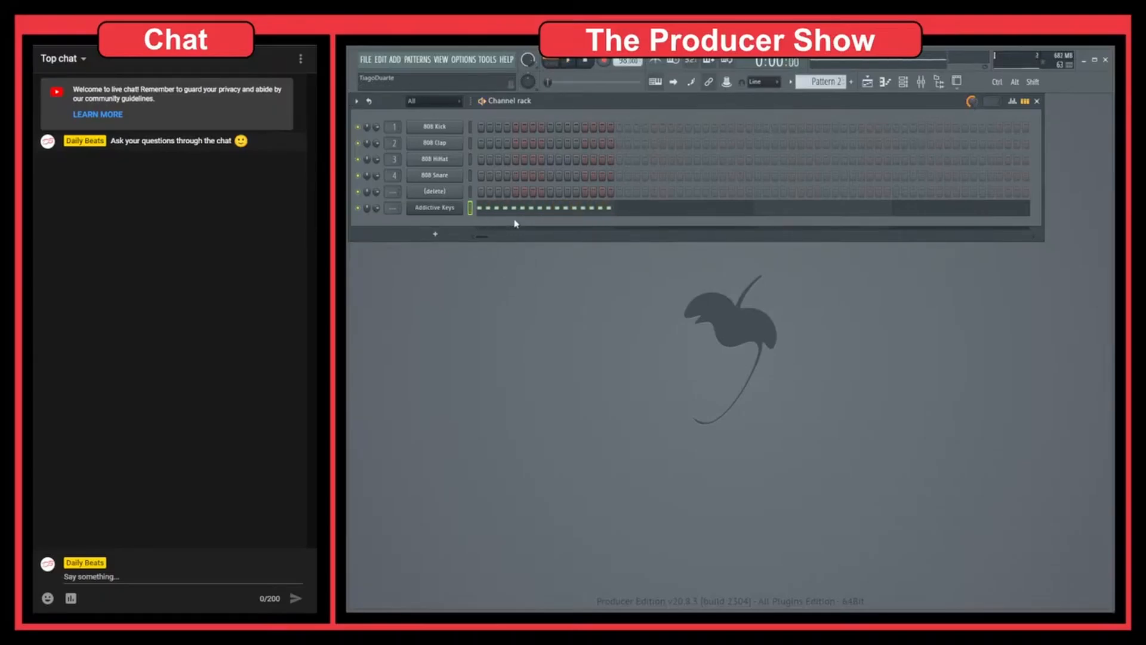